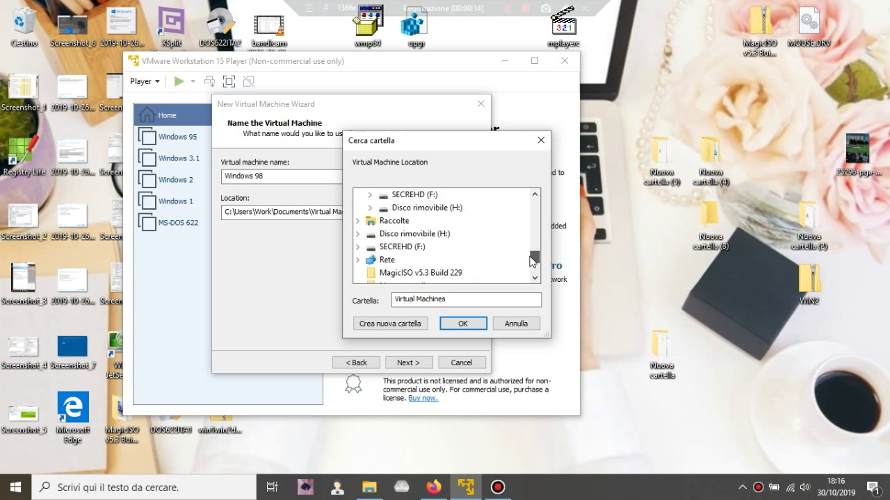
# Choose the OSVHDD folder on drive HDDWORK (E:) as the virtual machine location
pyautogui.click(417, 234)
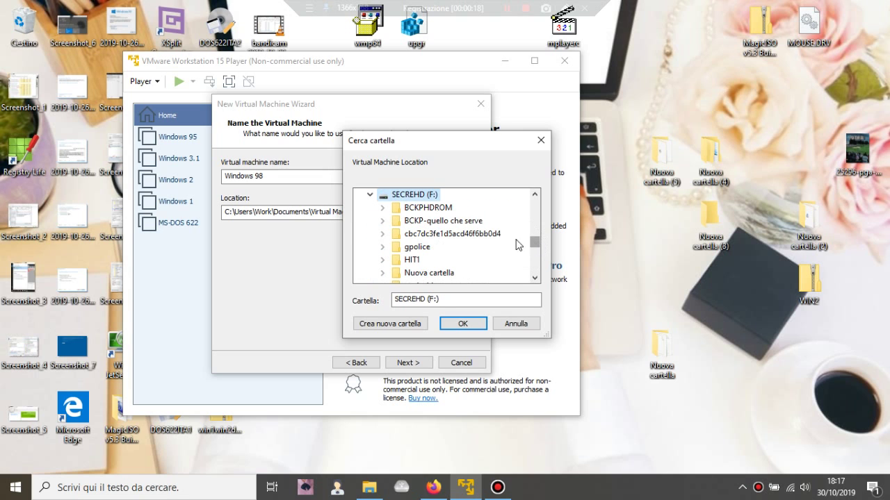
pyautogui.moveTo(535, 240)
pyautogui.mouseDown()
pyautogui.moveTo(486, 237)
pyautogui.moveTo(534, 238)
pyautogui.mouseUp()
pyautogui.click(442, 236)
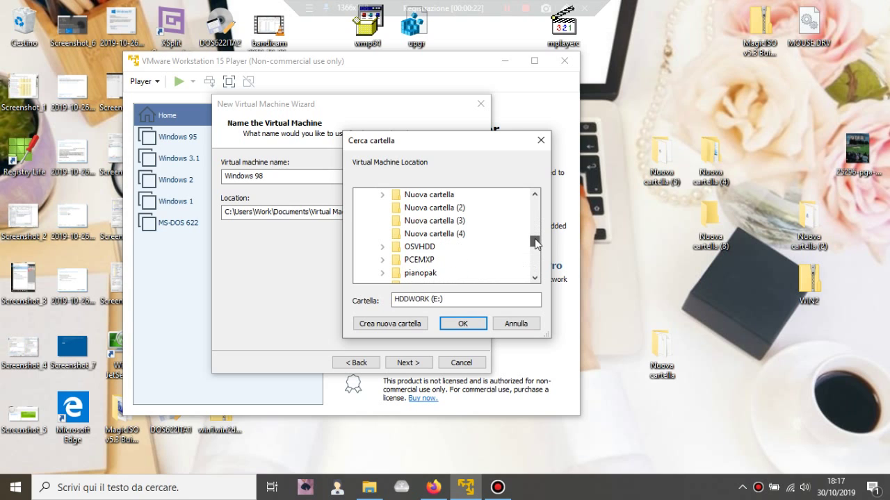
pyautogui.doubleClick(419, 248)
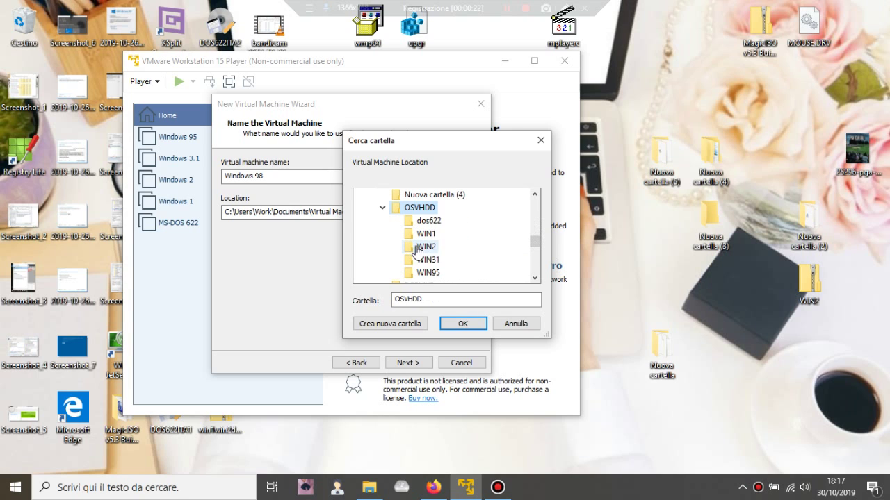
pyautogui.click(462, 324)
# Extend the virtual machine location to E:\OSVHDD\WIN98
pyautogui.click(353, 215)
pyautogui.write('\\OSVHDD\\')
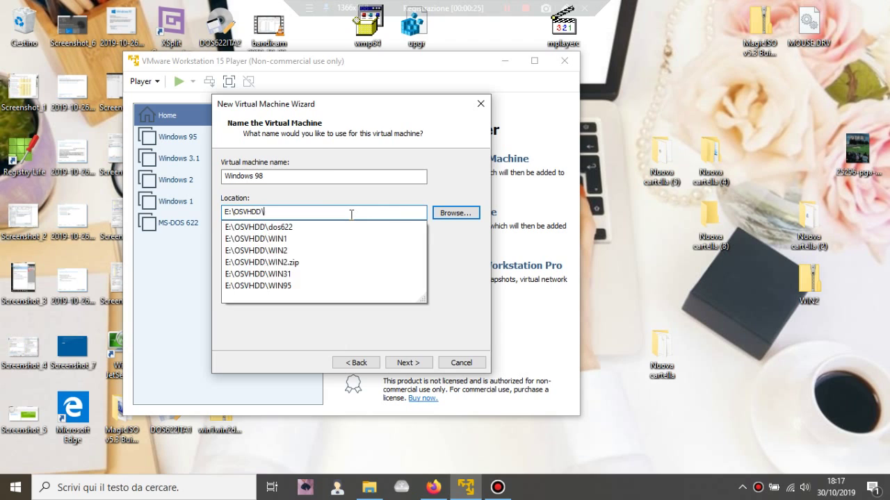
pyautogui.press('Escape')
pyautogui.click(351, 214)
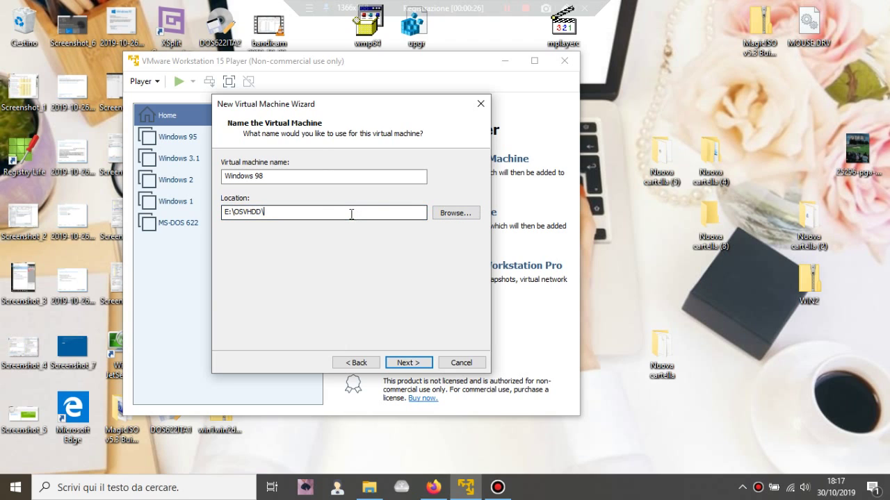
pyautogui.write('w')
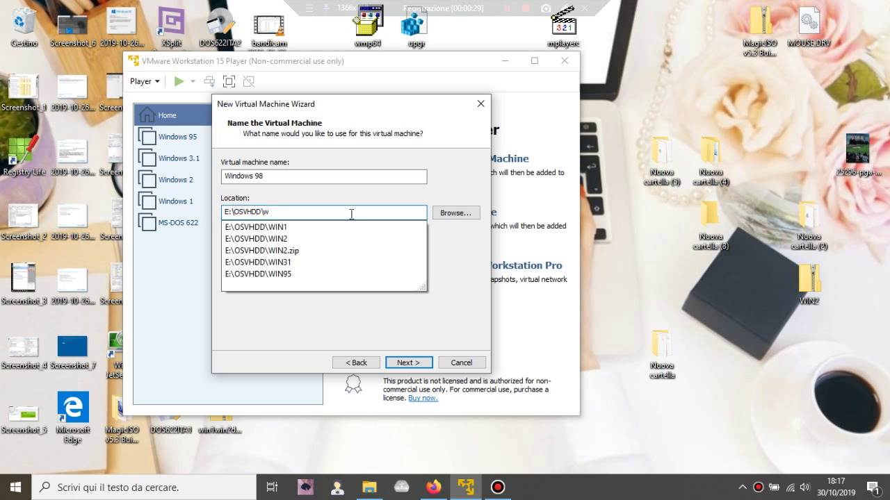
pyautogui.press('BackSpace')
pyautogui.write('WIN98')
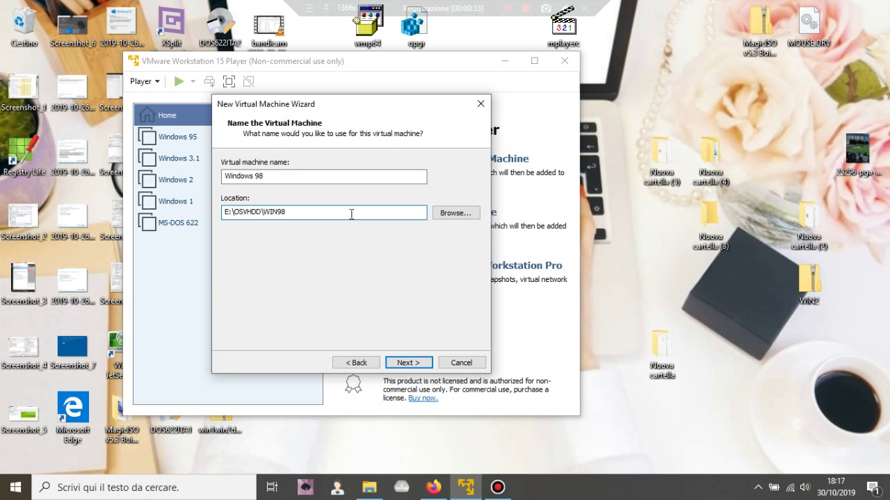
# Accept the suggested 8 GB disk split into multiple files and create the Windows 98 virtual machine
pyautogui.click(406, 363)
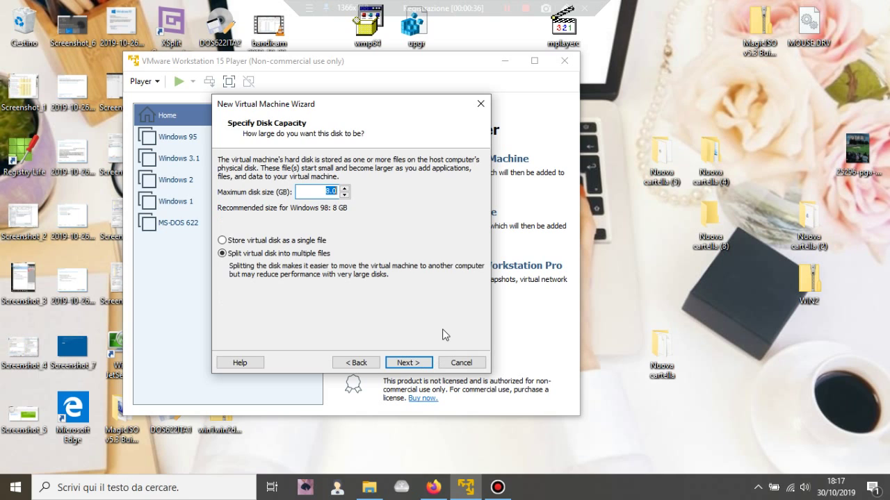
pyautogui.click(419, 363)
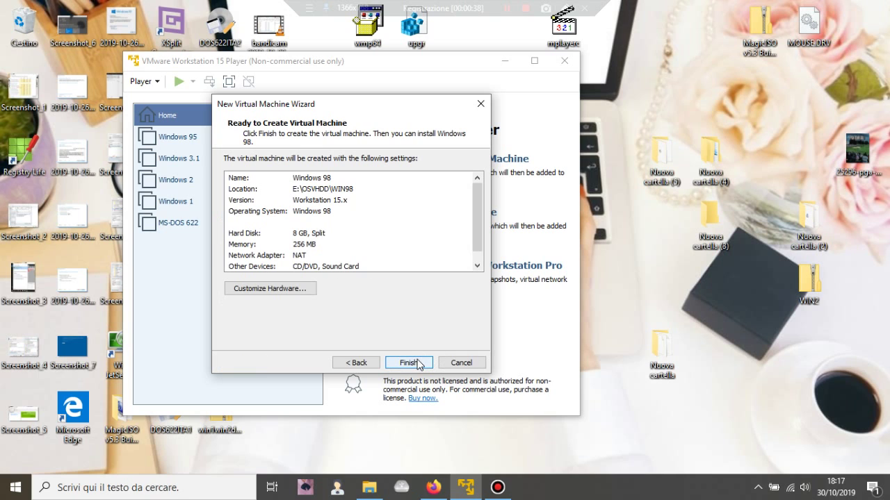
pyautogui.click(419, 363)
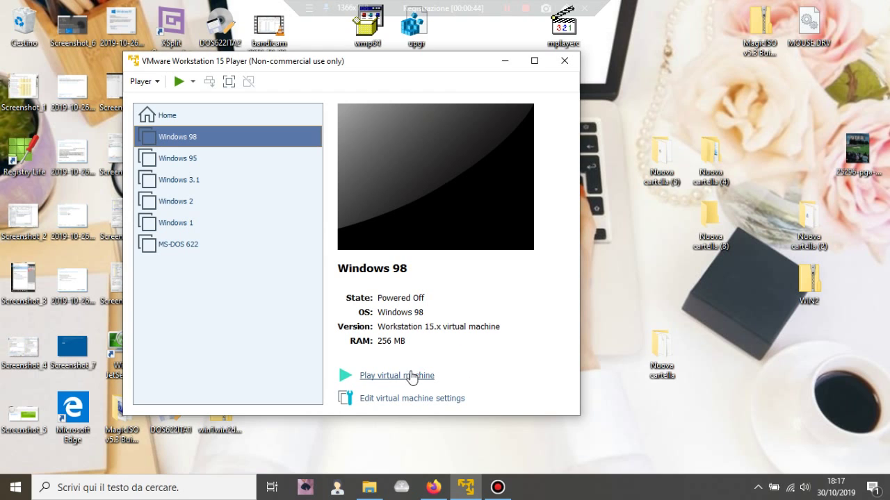
# Add a floppy drive to the Windows 98 virtual machine's hardware and save the settings
pyautogui.click(395, 399)
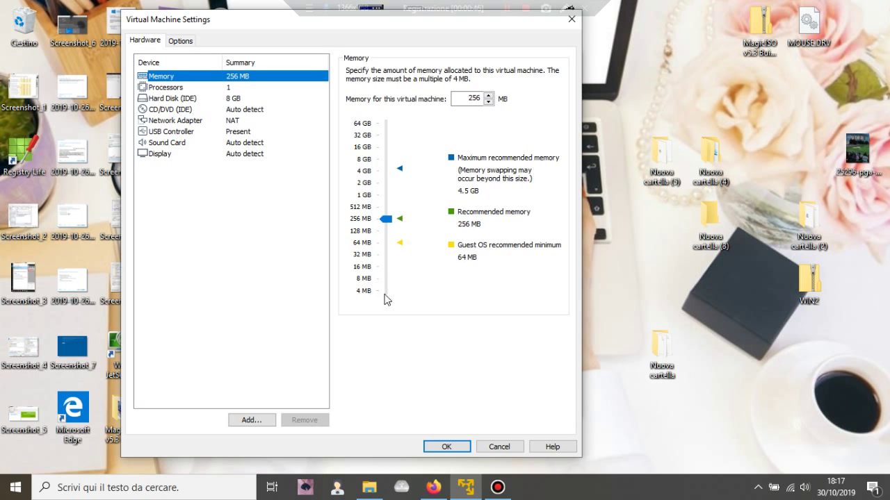
pyautogui.click(250, 421)
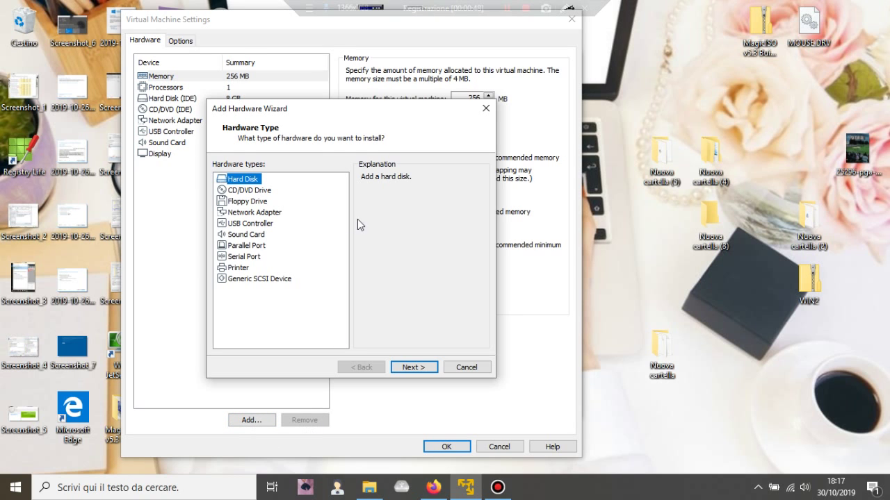
pyautogui.click(263, 201)
pyautogui.click(426, 368)
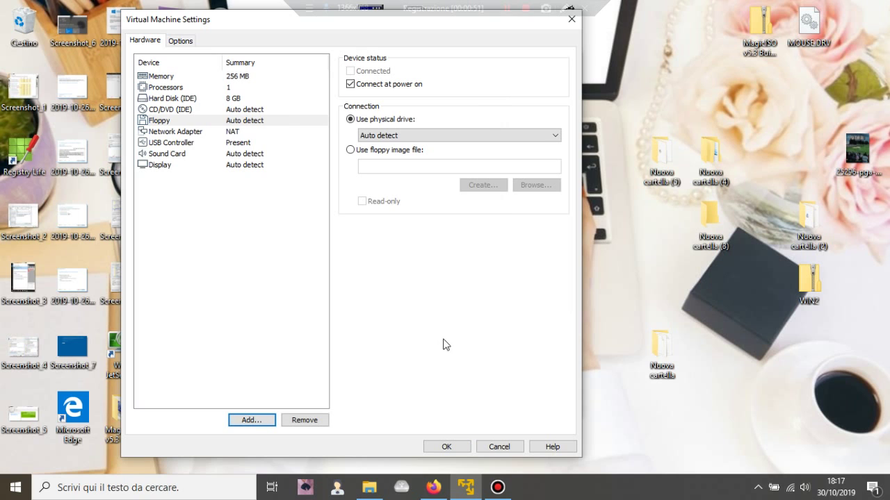
pyautogui.click(453, 449)
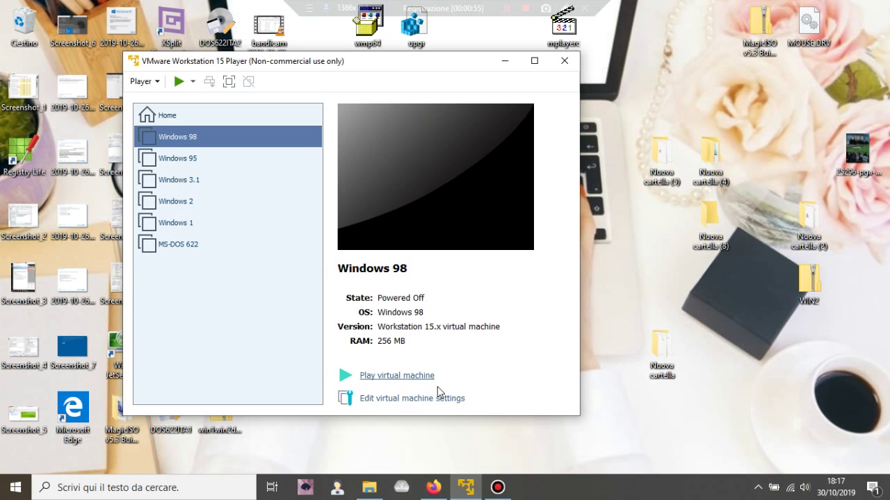
# Power on the Windows 98 virtual machine, declining to connect the unavailable floppy0 and ide1:0 devices at every power-on
pyautogui.click(432, 379)
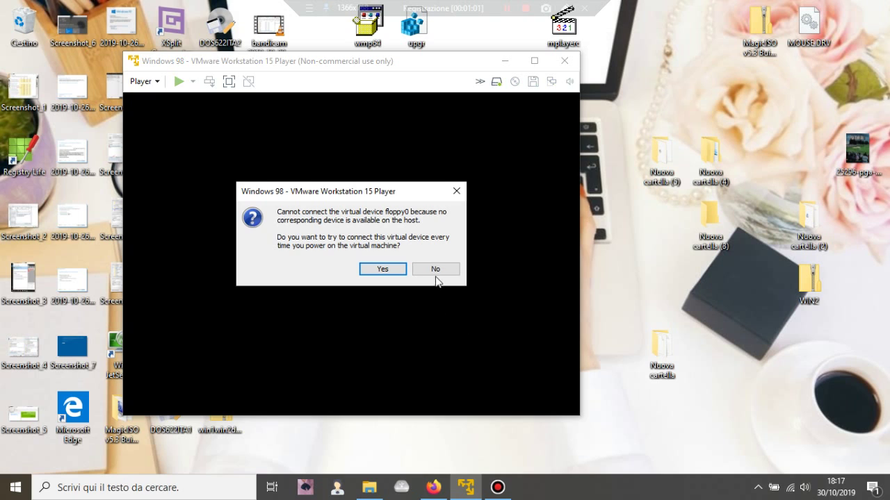
pyautogui.click(435, 271)
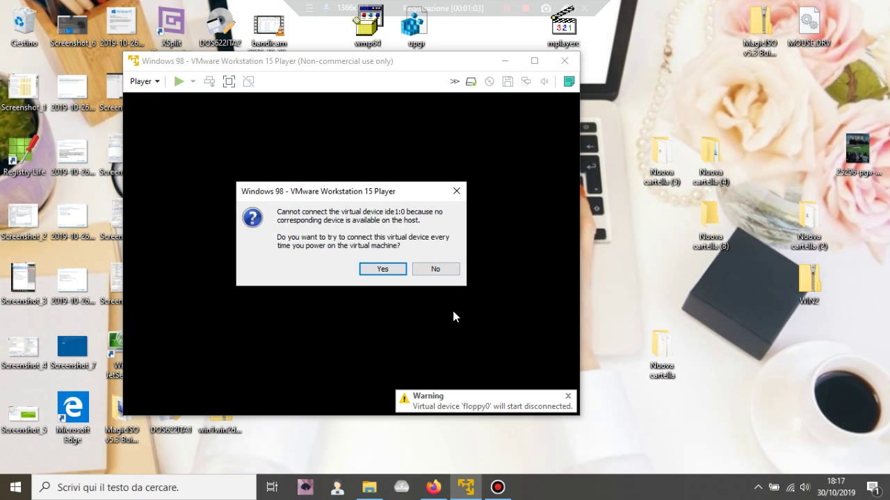
pyautogui.click(437, 271)
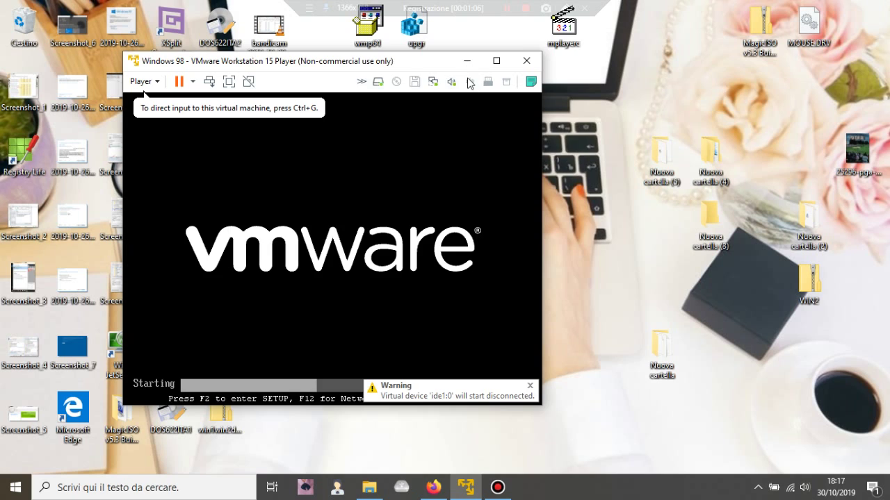
# Set the floppy drive to use the image file E:\Nuova cartella\w98ITA.VFD, showing all file types to find it
pyautogui.click(466, 81)
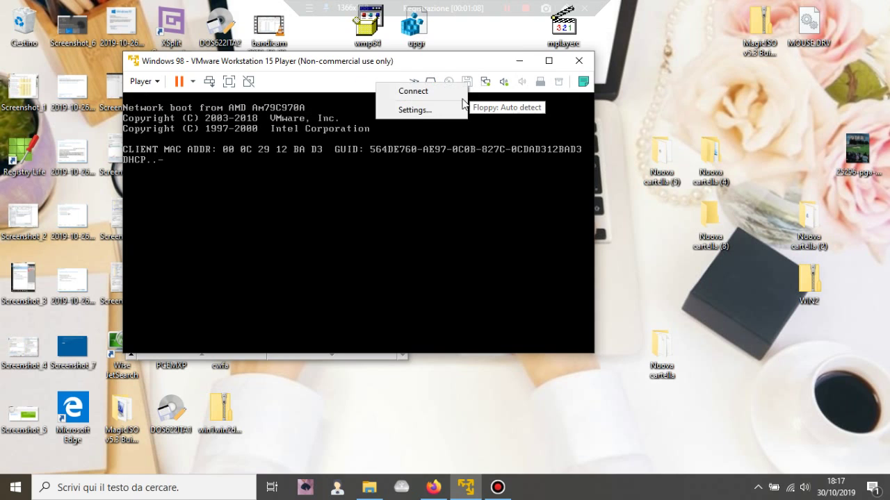
pyautogui.click(417, 110)
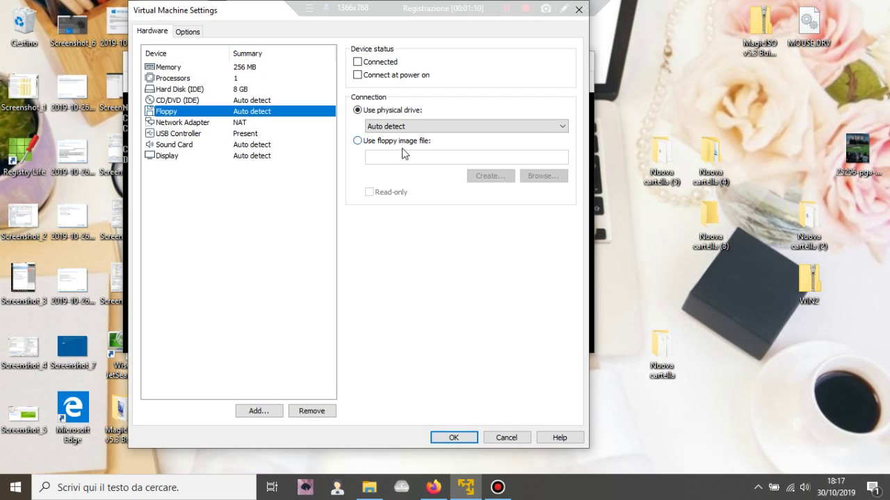
pyautogui.click(423, 141)
pyautogui.click(543, 176)
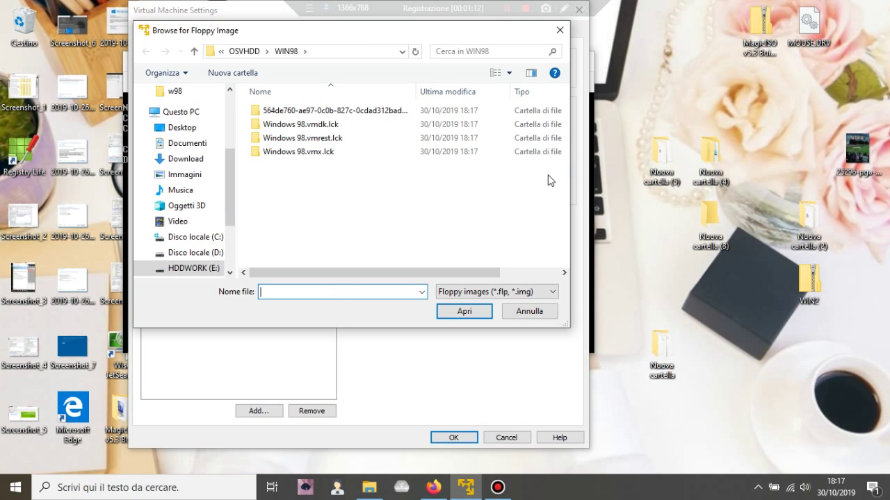
pyautogui.click(243, 51)
pyautogui.click(255, 51)
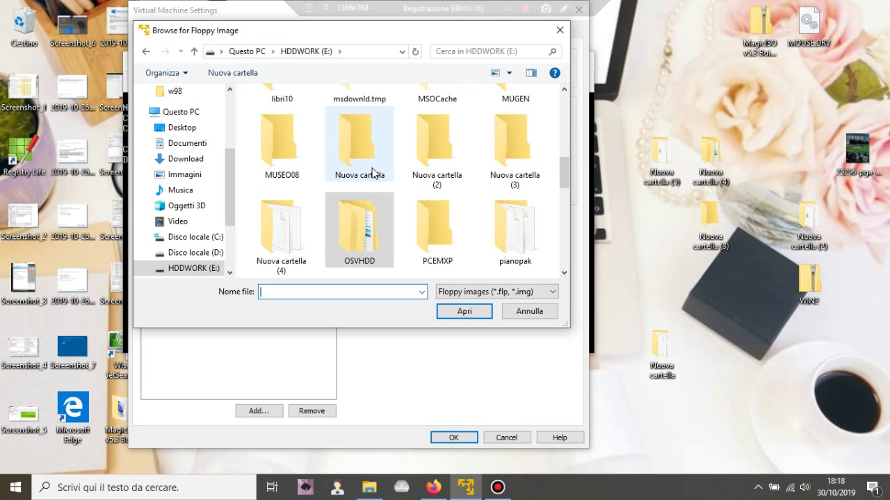
pyautogui.click(366, 165)
pyautogui.doubleClick(366, 165)
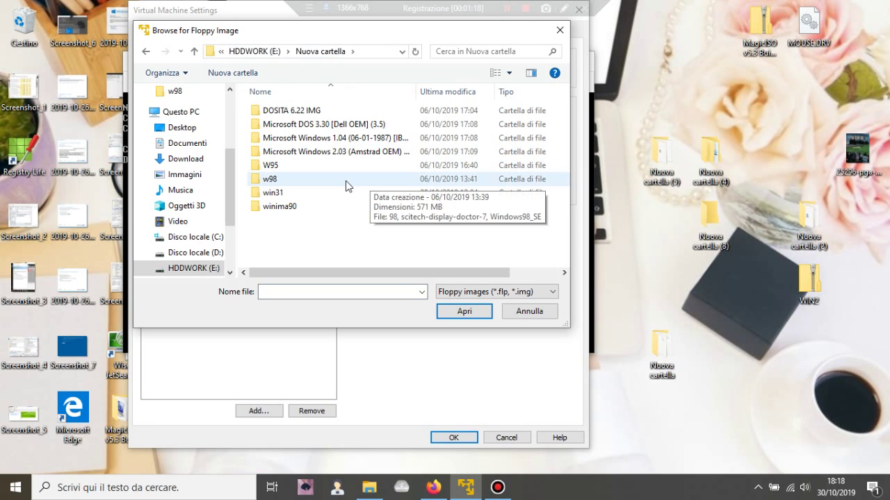
pyautogui.click(477, 292)
pyautogui.click(470, 313)
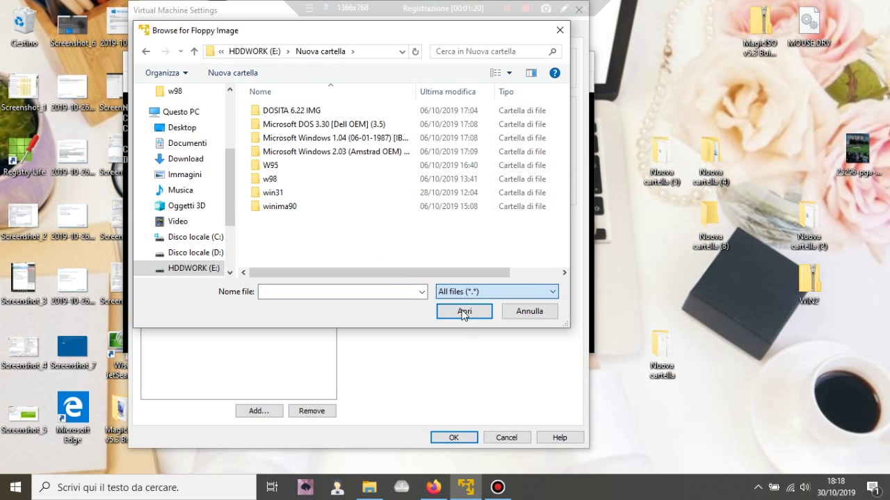
pyautogui.moveTo(562, 180); pyautogui.dragTo(560, 256)
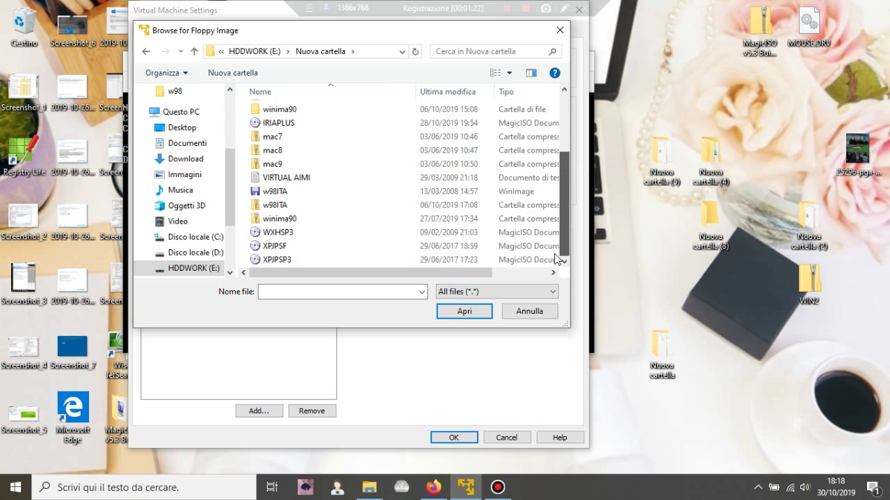
pyautogui.doubleClick(288, 193)
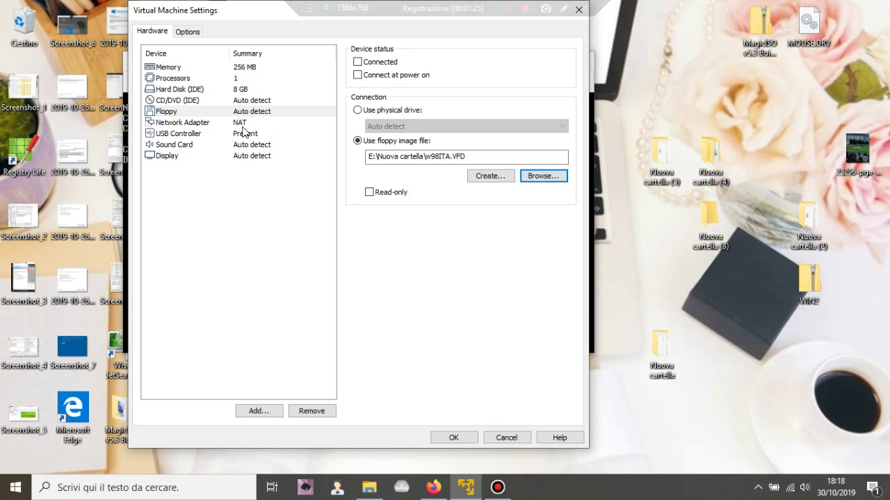
# Set the CD/DVD drive to use the ISO image E:\Nuova cartella\w98\98.iso and save the hardware settings
pyautogui.click(193, 90)
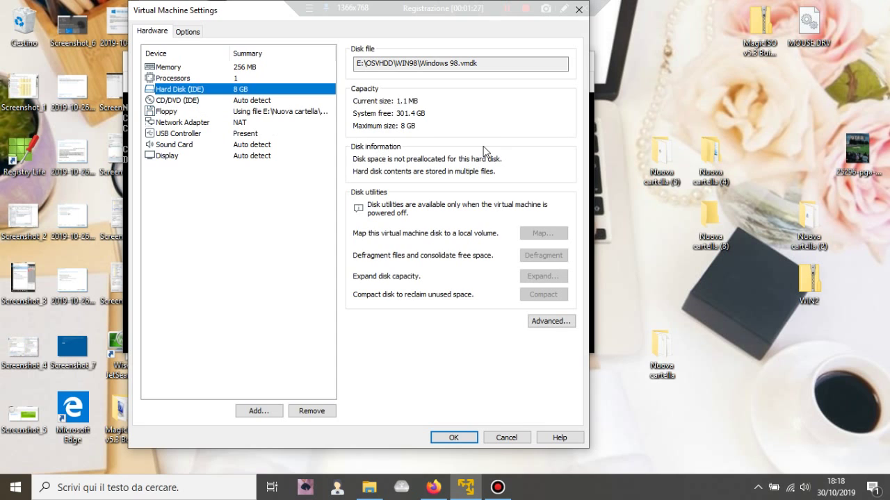
pyautogui.click(237, 101)
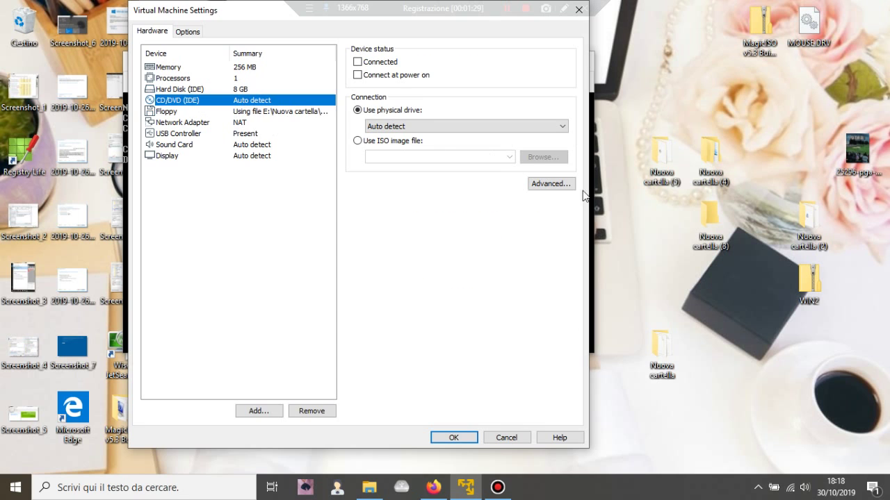
pyautogui.click(409, 142)
pyautogui.click(541, 157)
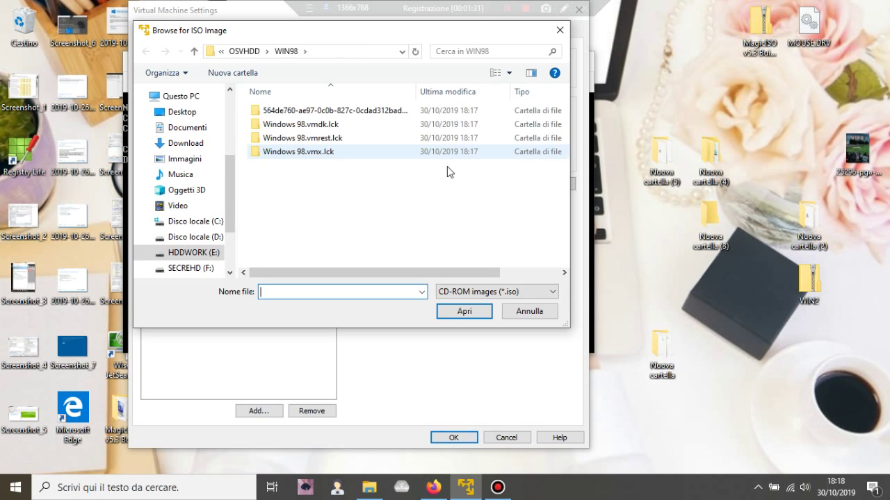
pyautogui.click(243, 53)
pyautogui.click(248, 52)
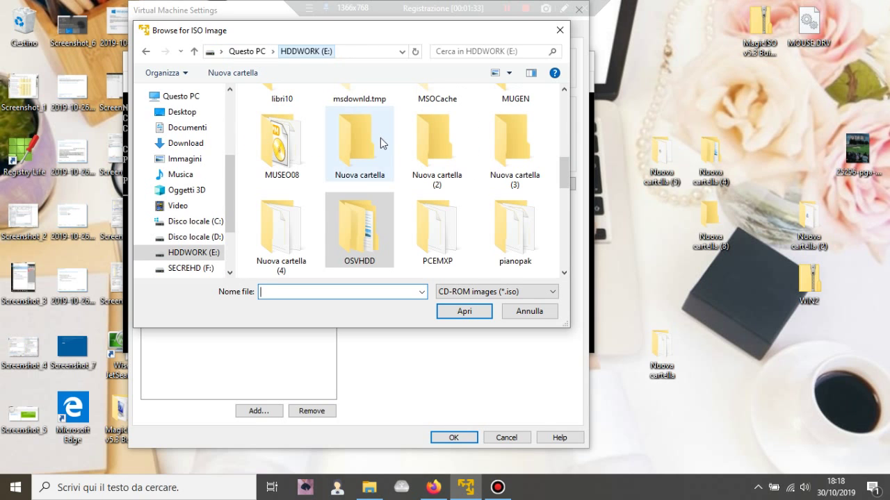
pyautogui.doubleClick(378, 146)
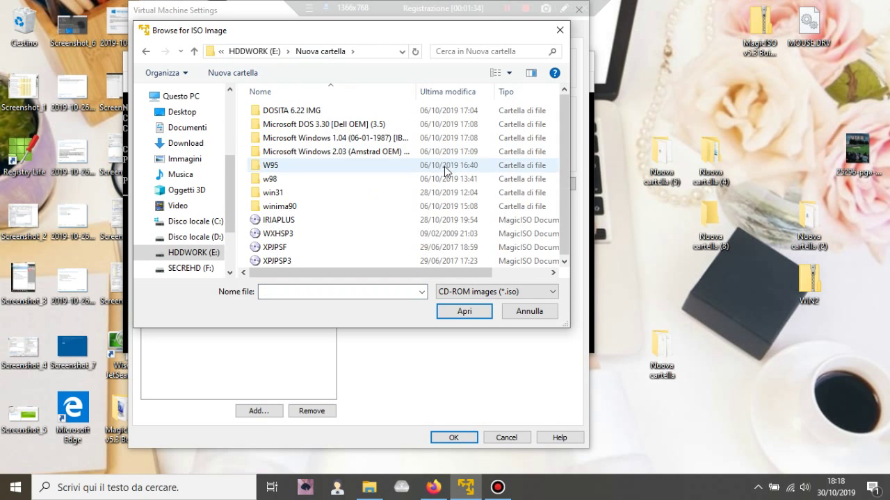
pyautogui.doubleClick(328, 178)
pyautogui.doubleClick(309, 111)
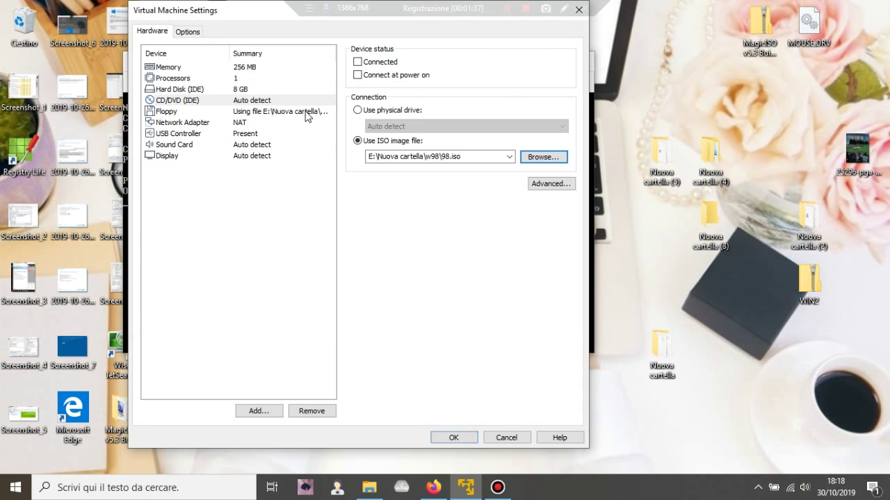
pyautogui.click(462, 437)
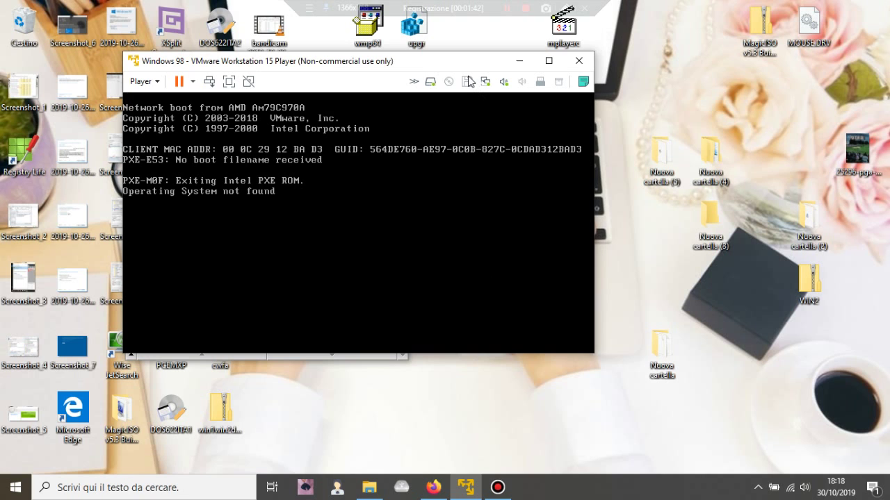
# Connect the floppy drive to the running virtual machine, then restart the guest and direct input to its console
pyautogui.click(464, 85)
pyautogui.click(417, 85)
pyautogui.click(193, 81)
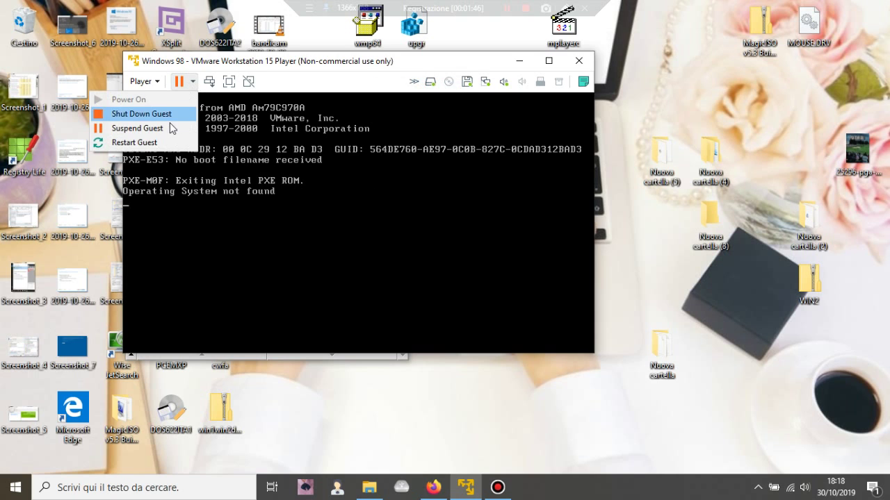
pyautogui.click(169, 144)
pyautogui.click(385, 234)
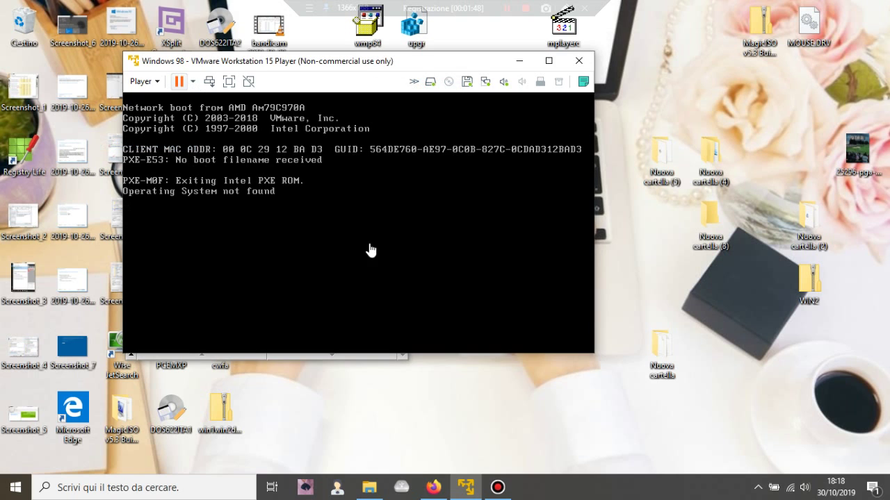
pyautogui.click(330, 267)
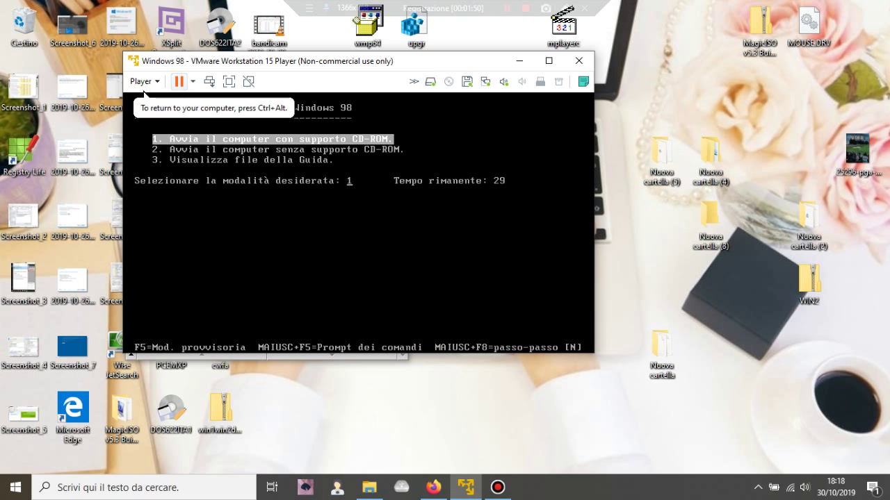
# Boot the virtual machine without CD-ROM support and launch FDISK from the A: prompt
pyautogui.press('Down')
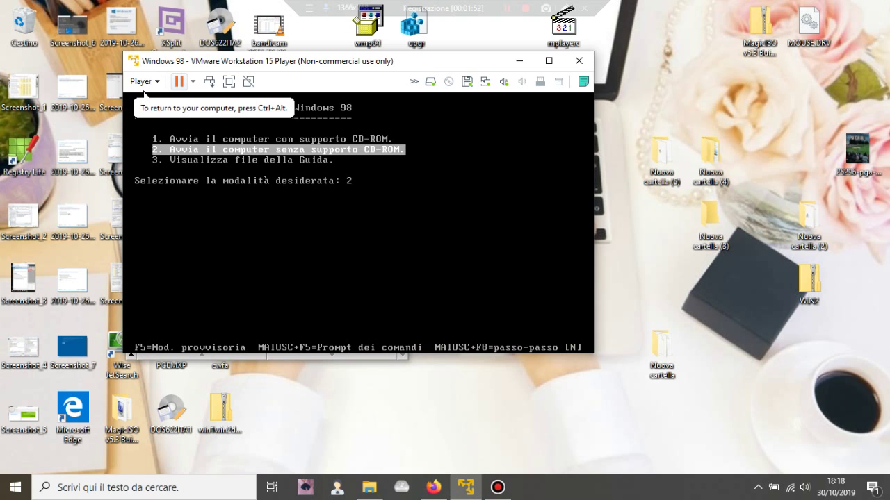
pyautogui.press('Return')
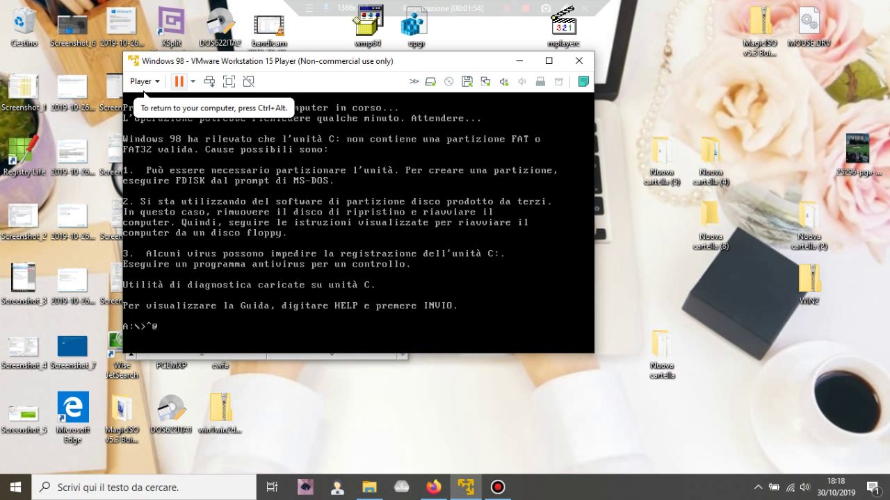
pyautogui.press('BackSpace')
pyautogui.press('Return')
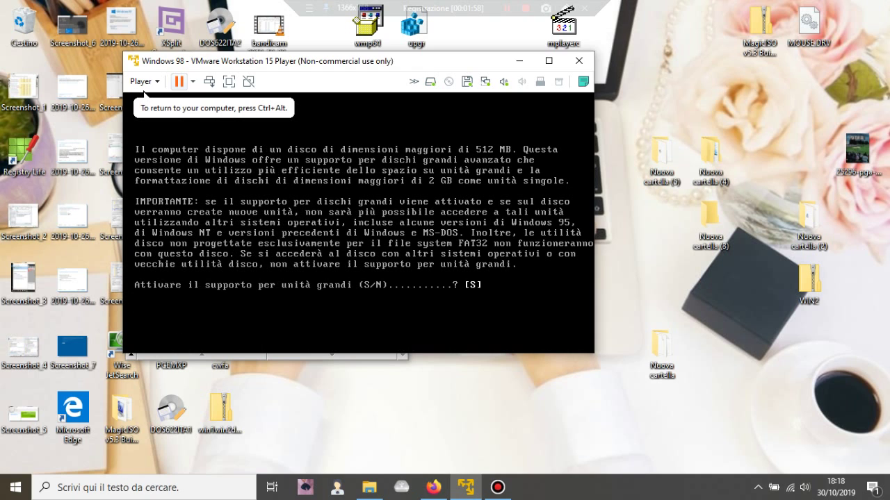
# Enable large disk support, create a primary DOS partition using the maximum available size, and exit FDISK
pyautogui.press('Return')
pyautogui.press('Return')
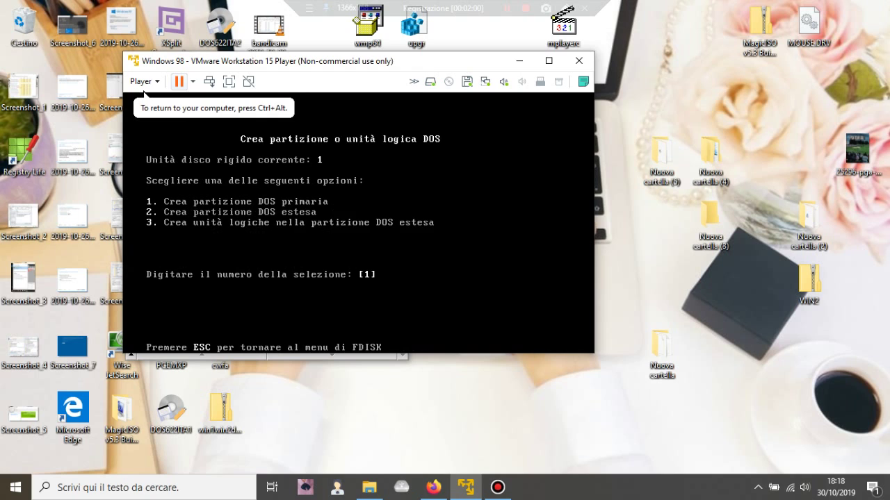
pyautogui.press('Return')
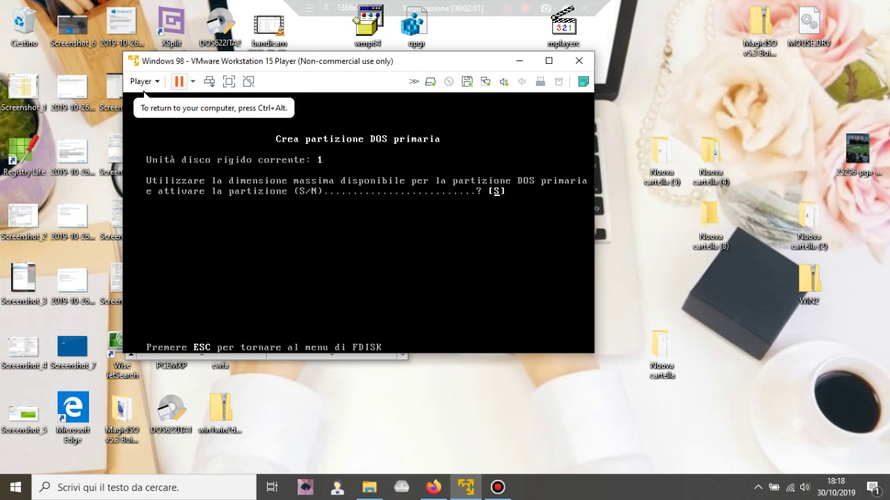
pyautogui.press('Return')
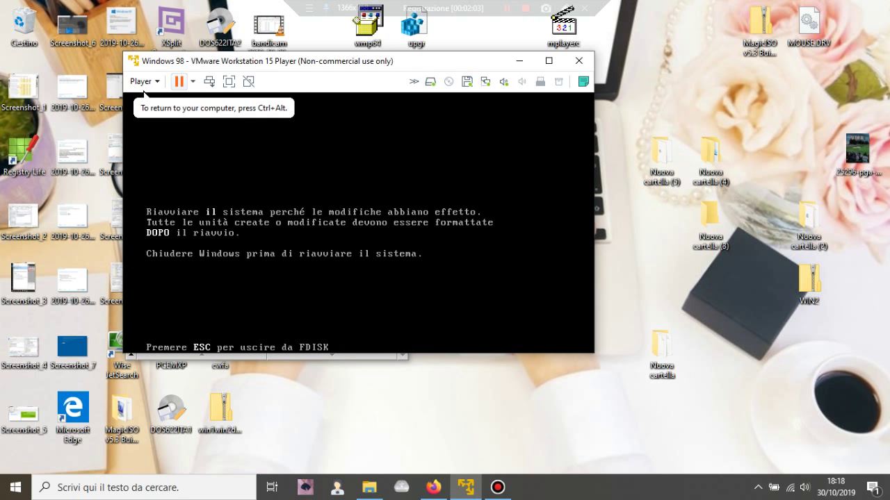
pyautogui.press('Escape')
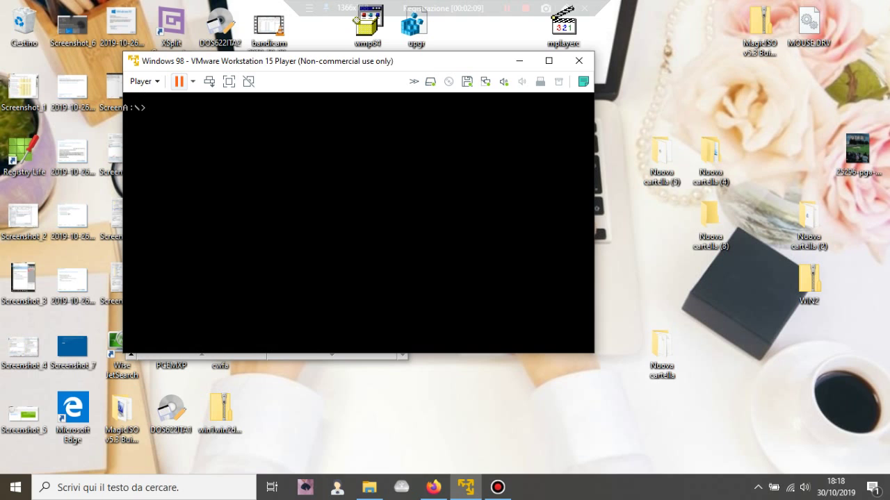
# Restart the guest and boot it without CD-ROM support
pyautogui.click(192, 81)
pyautogui.click(165, 143)
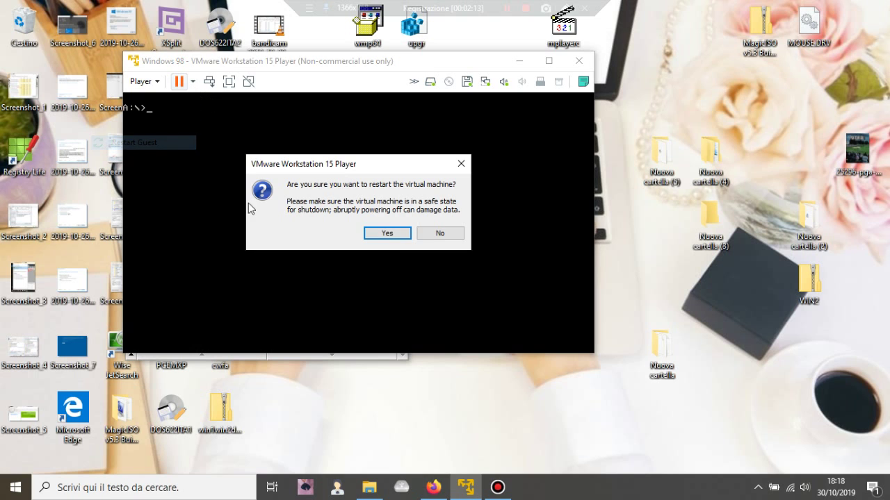
pyautogui.click(397, 235)
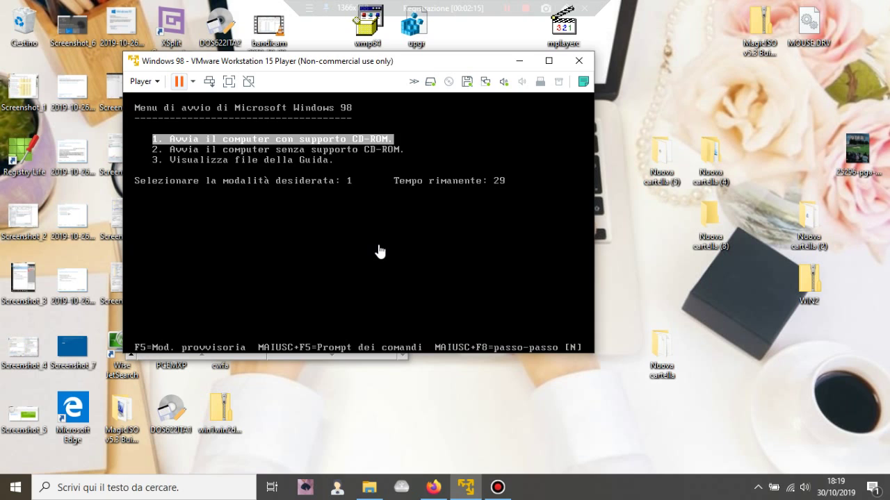
pyautogui.press('Down')
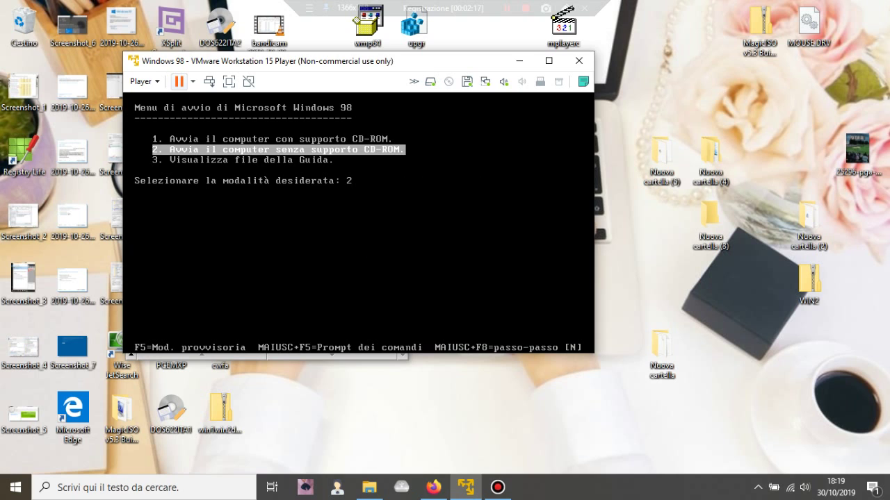
pyautogui.press('Return')
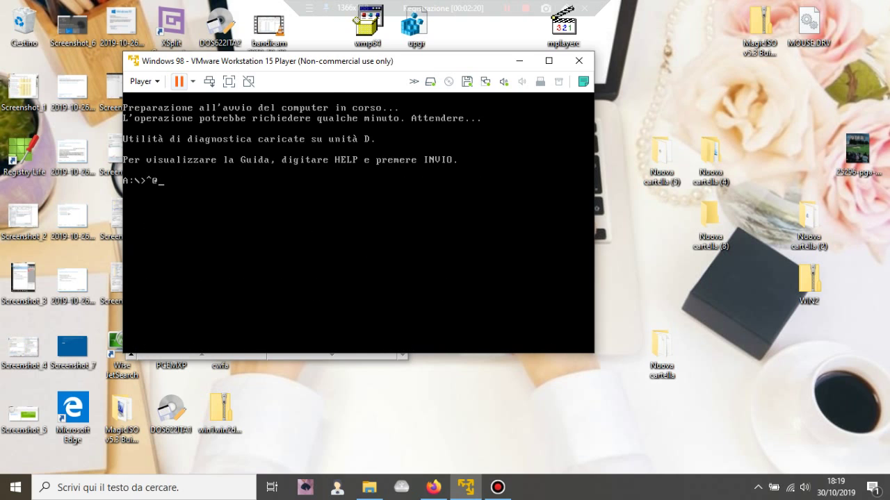
# Format drive C: with the format c: command, confirming with s and leaving the volume label blank
pyautogui.press('BackSpace')
pyautogui.press('Return')
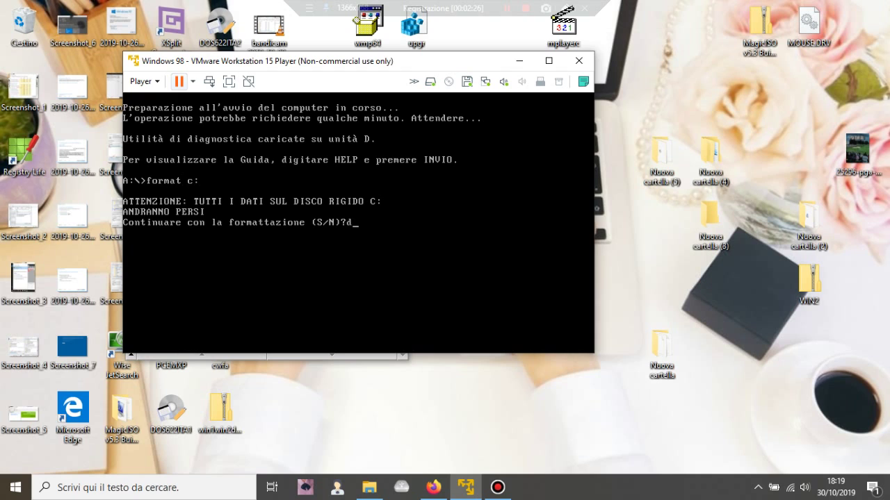
pyautogui.press('Return')
pyautogui.write('format c:')
pyautogui.press('Return')
pyautogui.write('s')
pyautogui.press('Return')
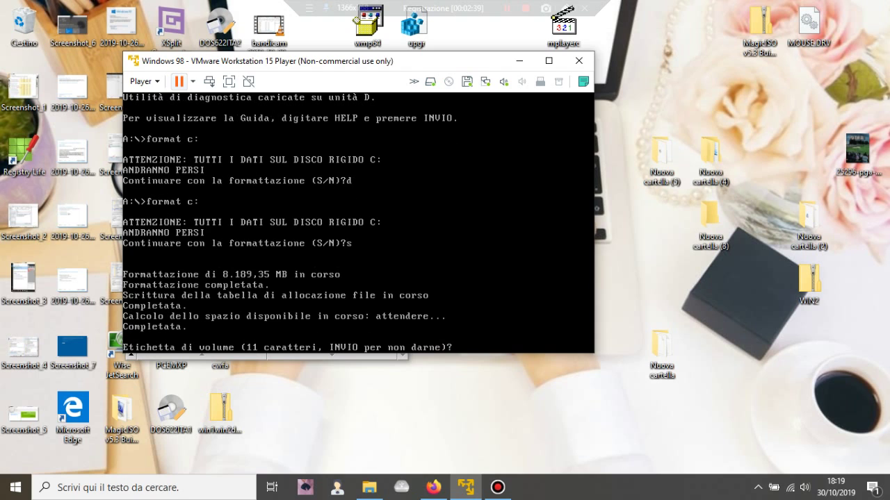
pyautogui.press('Return')
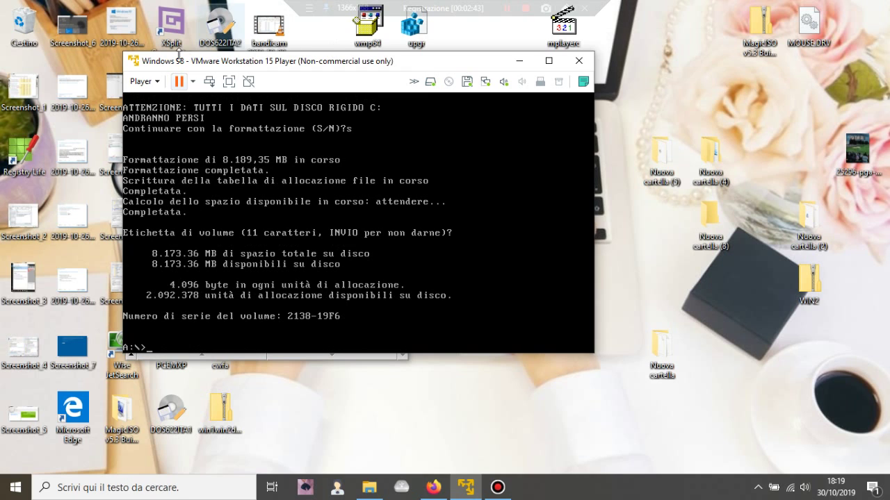
# Restart the guest and boot it with CD-ROM support
pyautogui.click(192, 81)
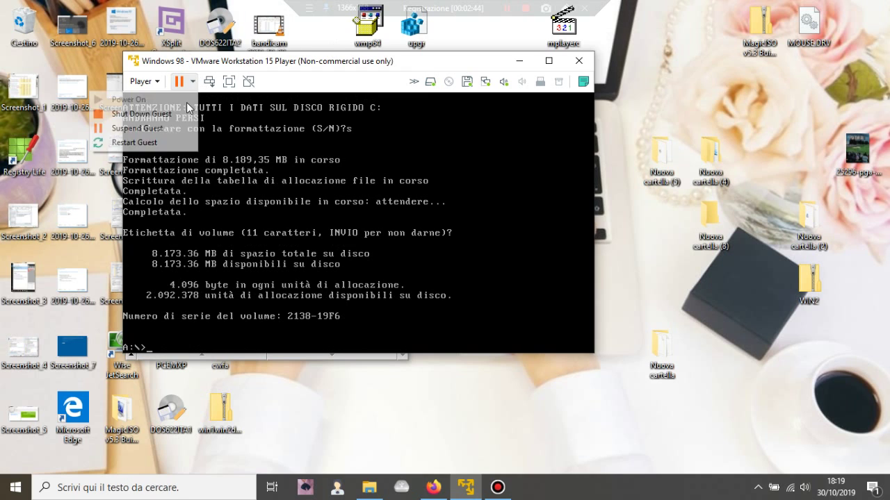
pyautogui.click(167, 142)
pyautogui.click(384, 233)
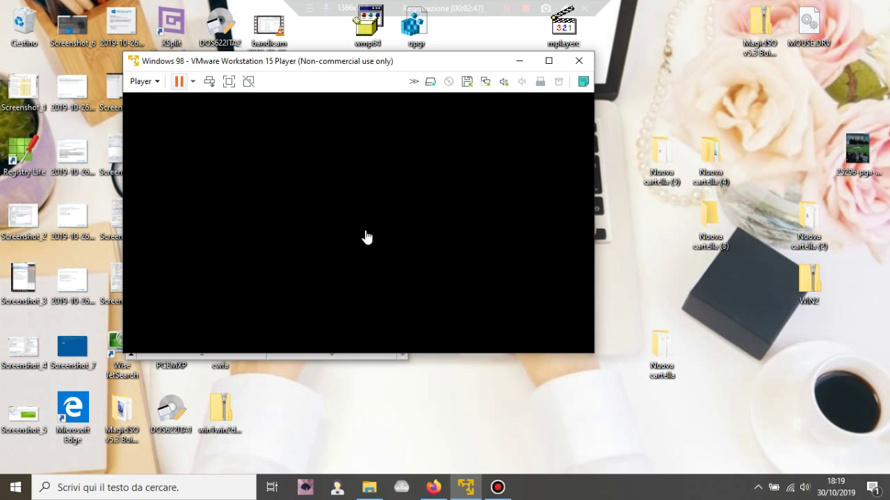
pyautogui.press('Return')
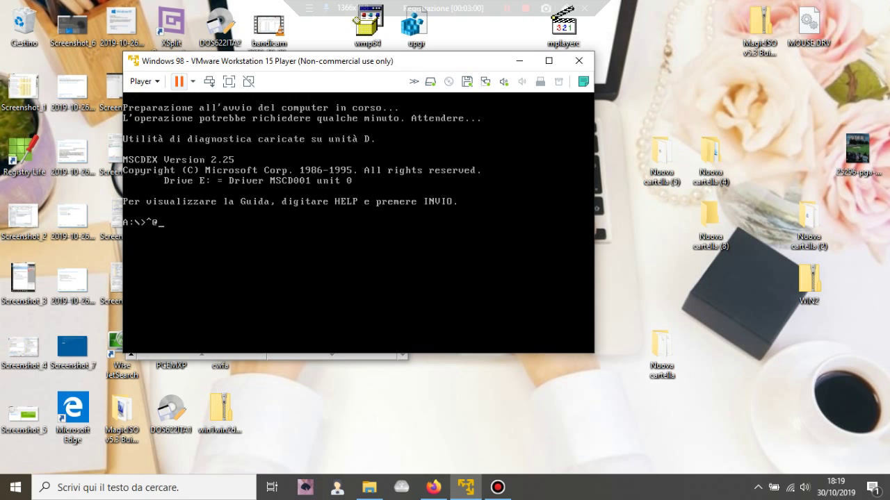
# Switch to drive E: and run the setup command
pyautogui.press('BackSpace')
pyautogui.write('e:')
pyautogui.press('Return')
pyautogui.write('setup')
pyautogui.press('Return')
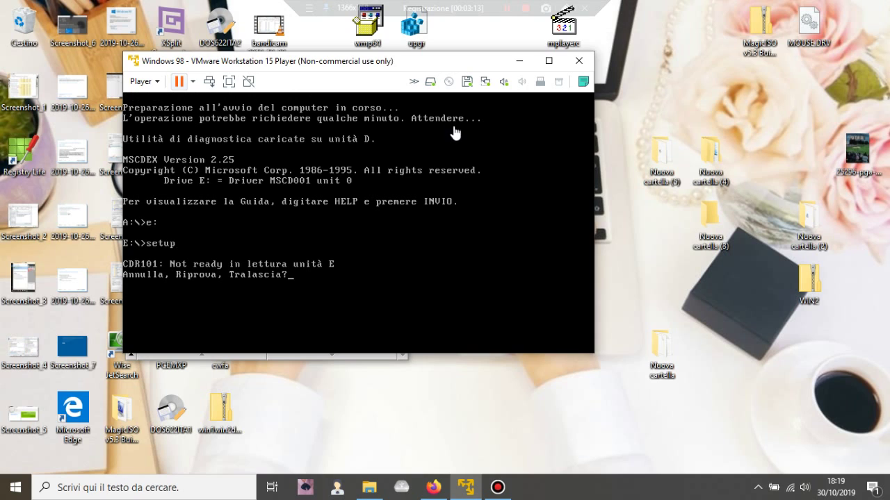
# Connect the CD/DVD drive to the running virtual machine and retry reading drive E:
pyautogui.click(448, 82)
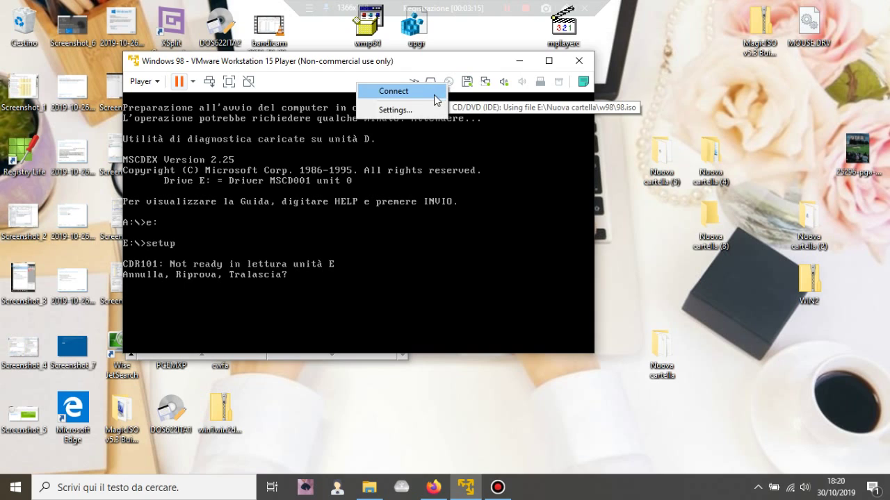
pyautogui.click(433, 93)
pyautogui.click(328, 280)
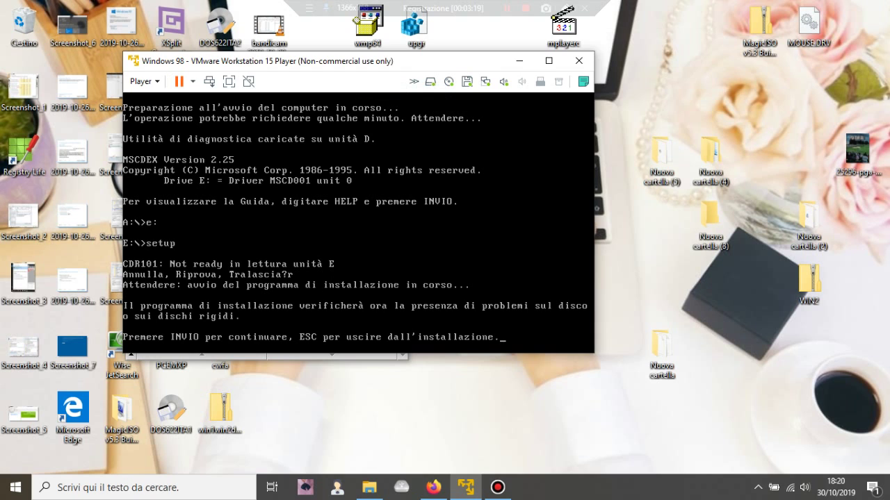
# Run the ScanDisk check, exit it, and continue into the Windows 98 installation
pyautogui.press('Return')
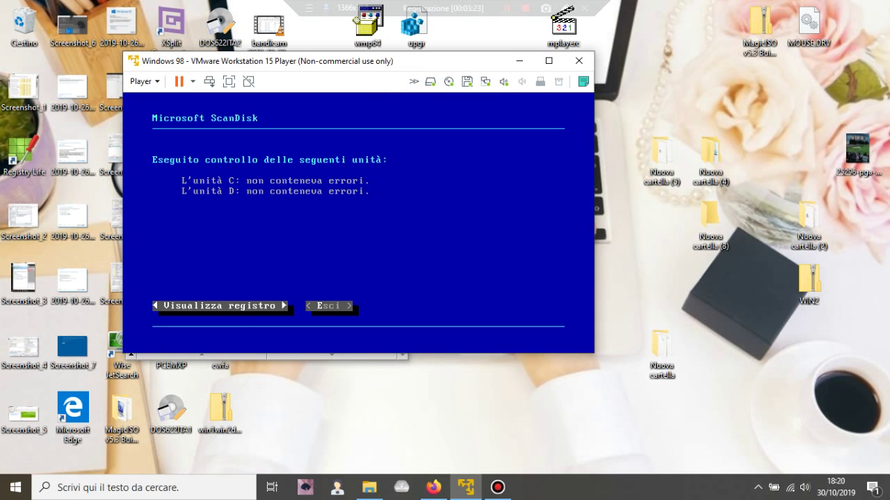
pyautogui.press('Tab')
pyautogui.press('Return')
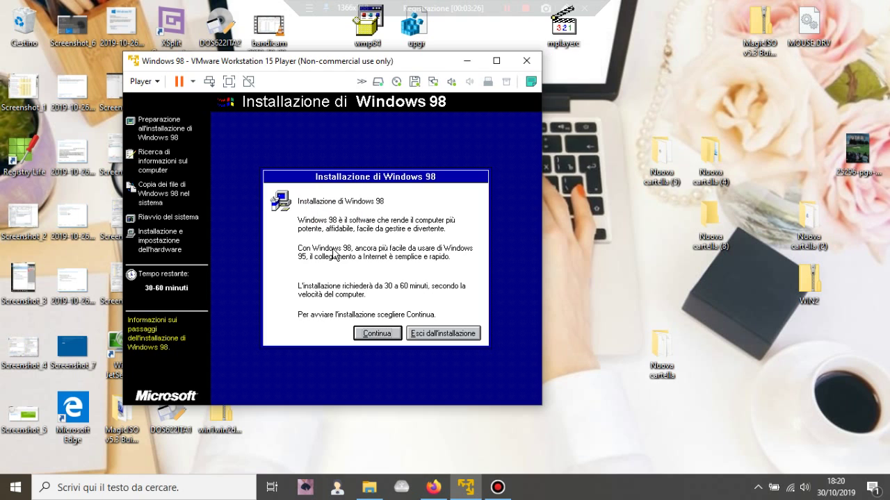
pyautogui.click(371, 332)
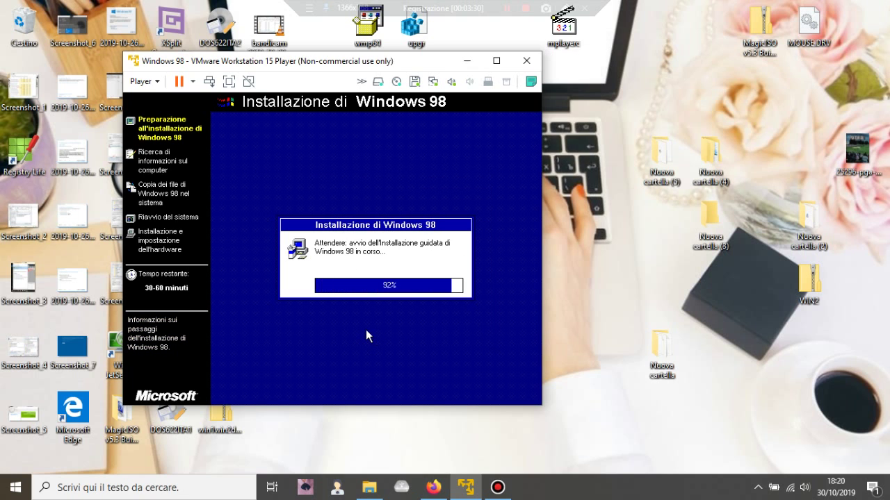
# Accept the default setup options, installing the most common components and keeping the proposed computer name and workgroup
pyautogui.click(458, 359)
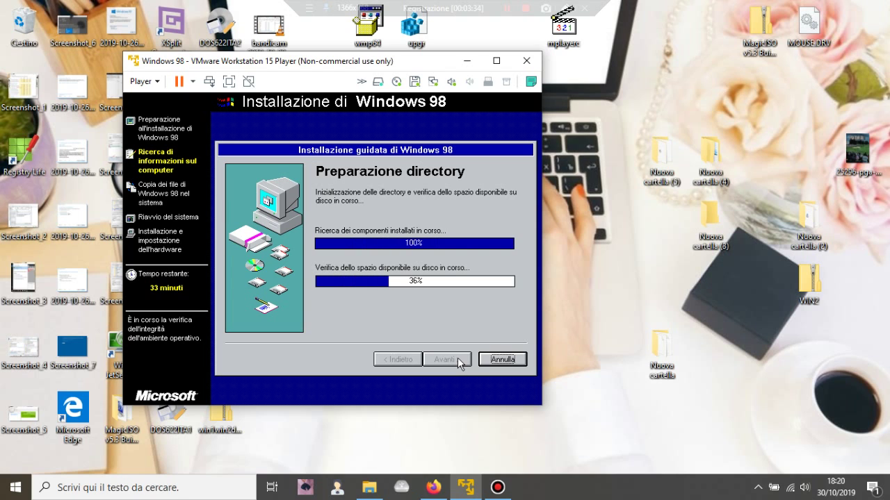
pyautogui.click(459, 361)
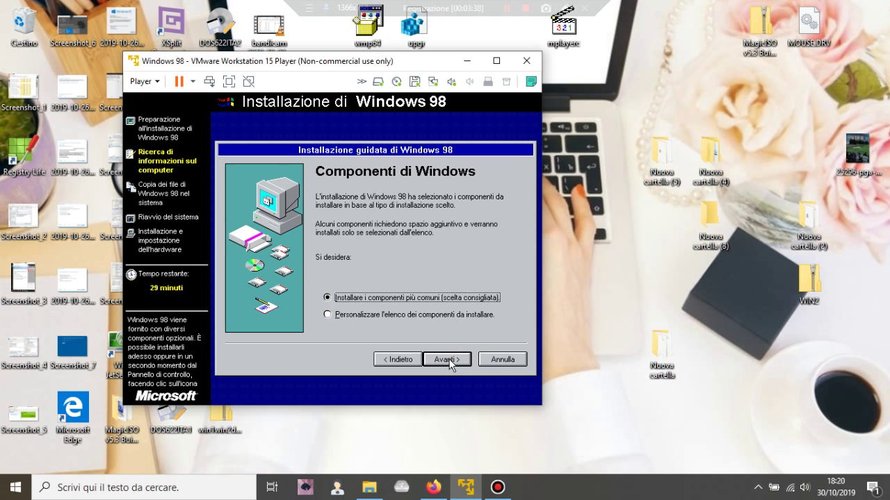
pyautogui.click(449, 361)
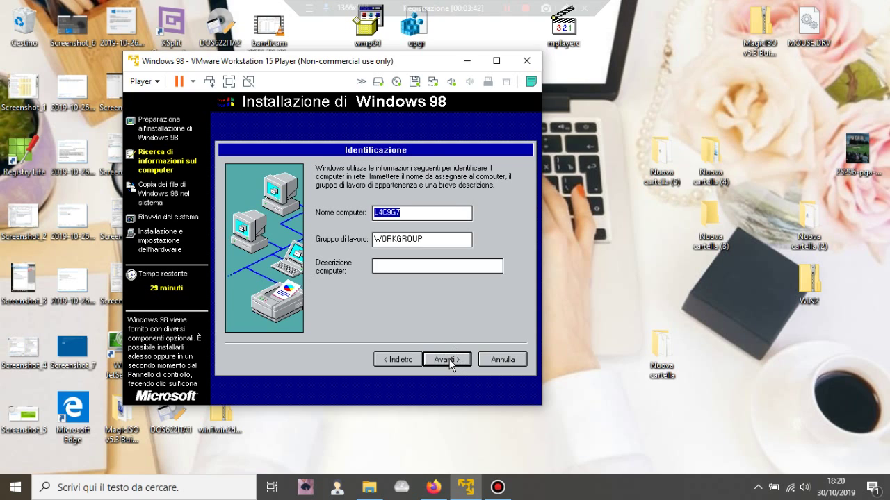
pyautogui.click(449, 361)
pyautogui.click(449, 361)
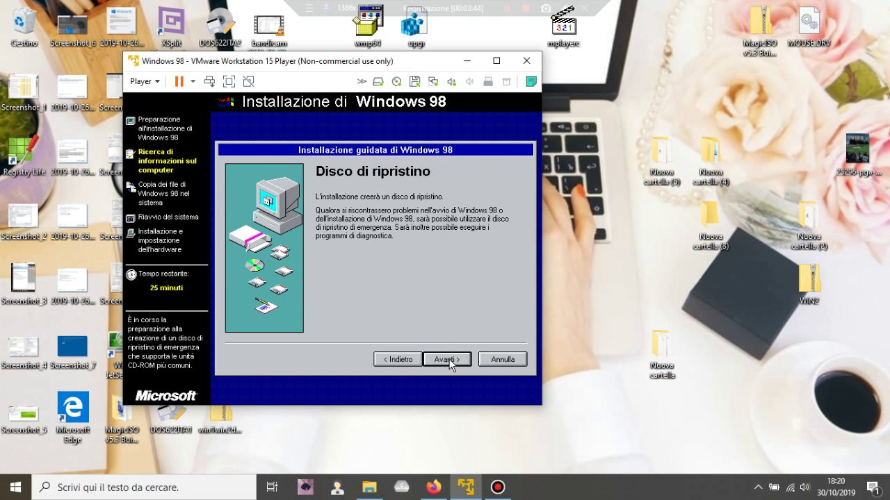
# Cancel the creation of the startup disk and begin copying the Windows 98 files
pyautogui.click(448, 361)
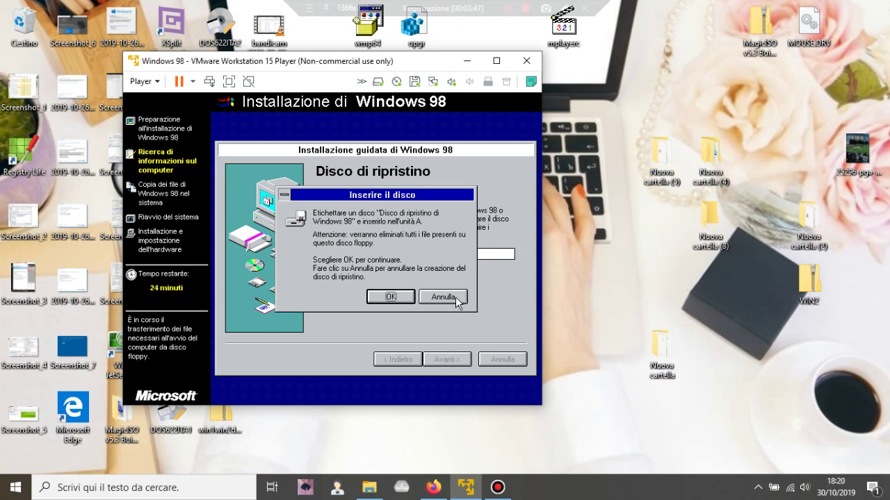
pyautogui.click(445, 298)
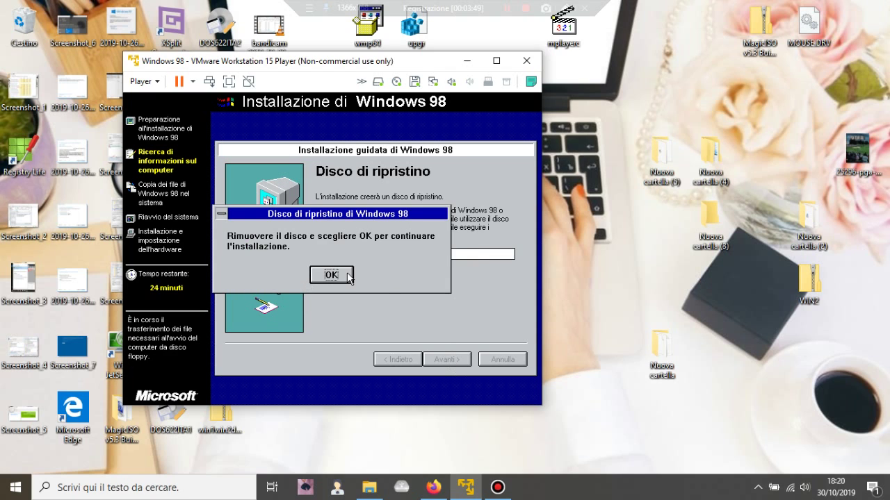
pyautogui.click(332, 276)
pyautogui.click(441, 356)
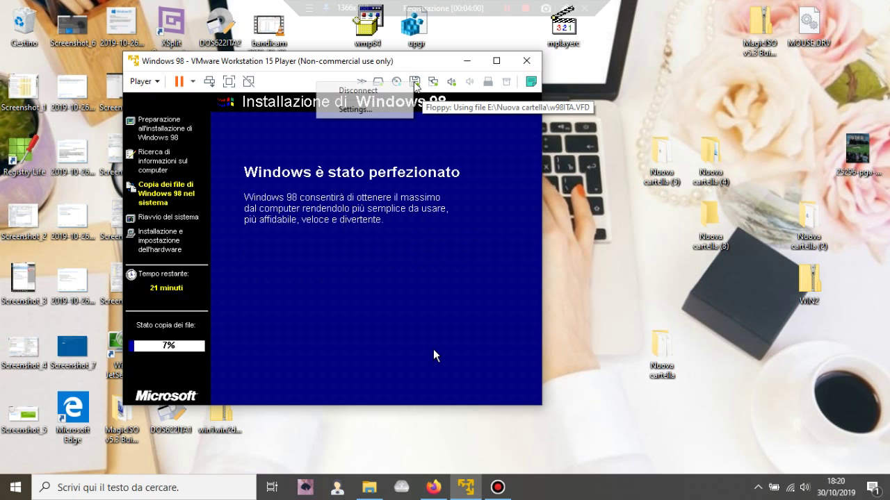
# Disconnect the floppy drive from the virtual machine and restart the guest to continue the installation
pyautogui.click(414, 83)
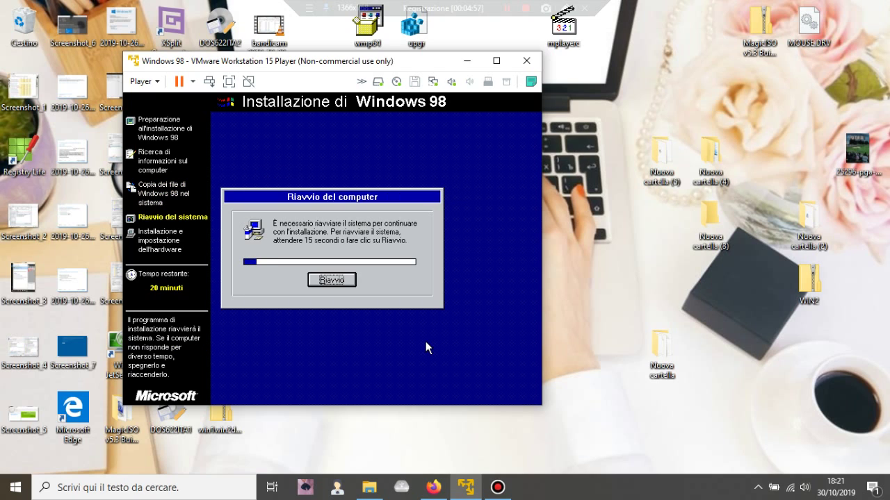
pyautogui.click(332, 280)
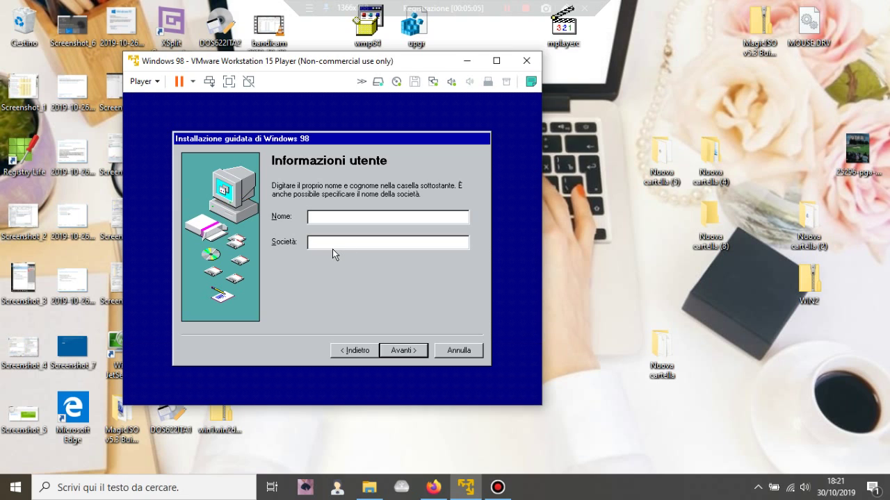
# Complete the user information wizard, entering the user's name and accepting the Microsoft licence agreement
pyautogui.write('Katie')
pyautogui.click(403, 351)
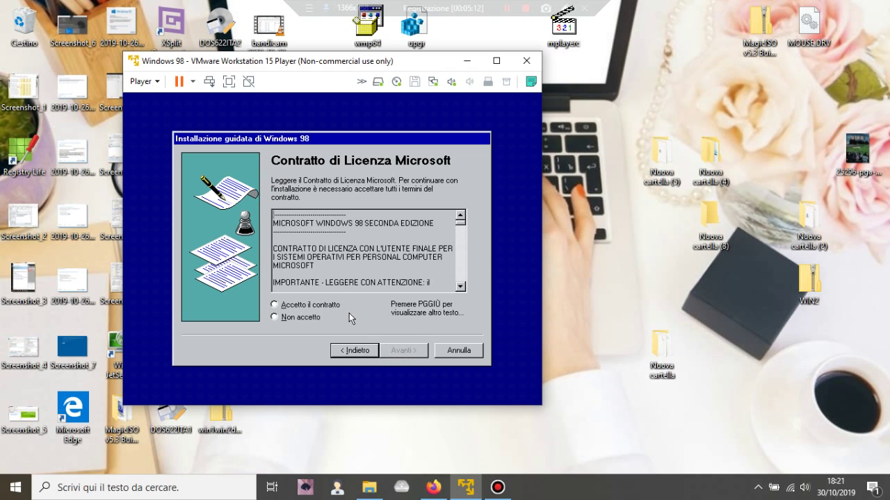
pyautogui.click(332, 303)
pyautogui.click(411, 351)
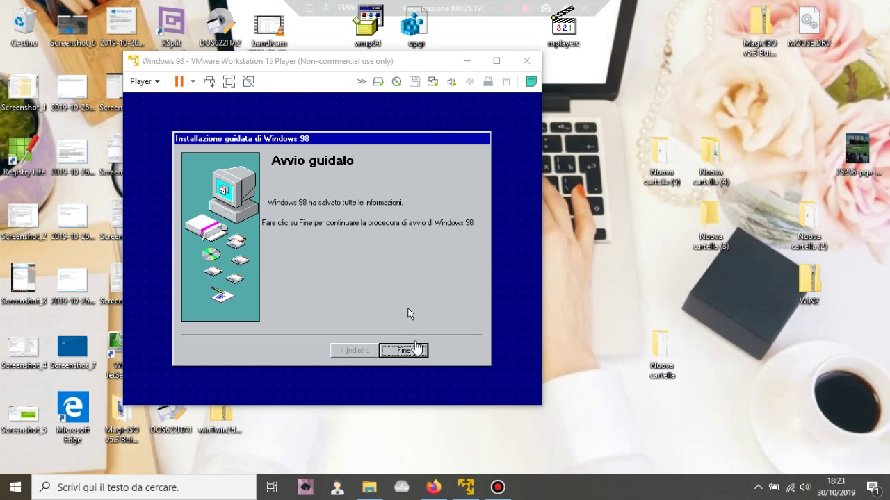
pyautogui.click(409, 313)
pyautogui.click(404, 353)
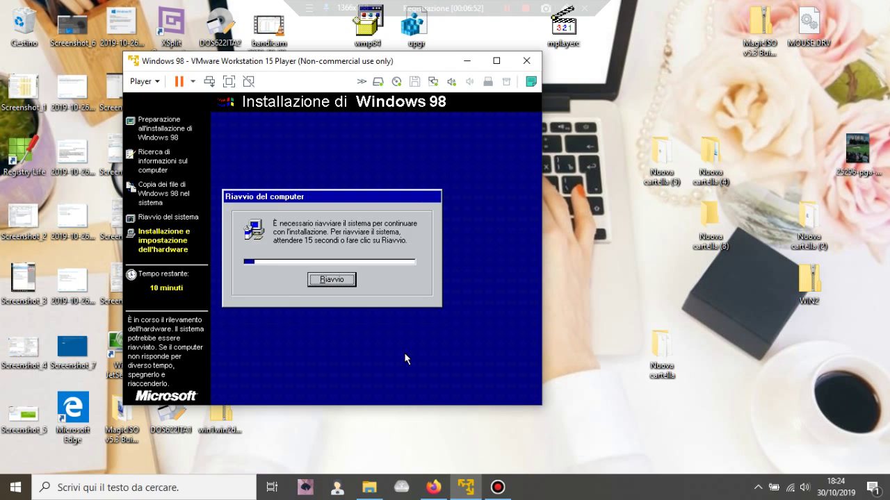
# Restart the guest, accept the proposed date, time and time zone settings, and restart again to complete the installation
pyautogui.click(406, 358)
pyautogui.click(337, 281)
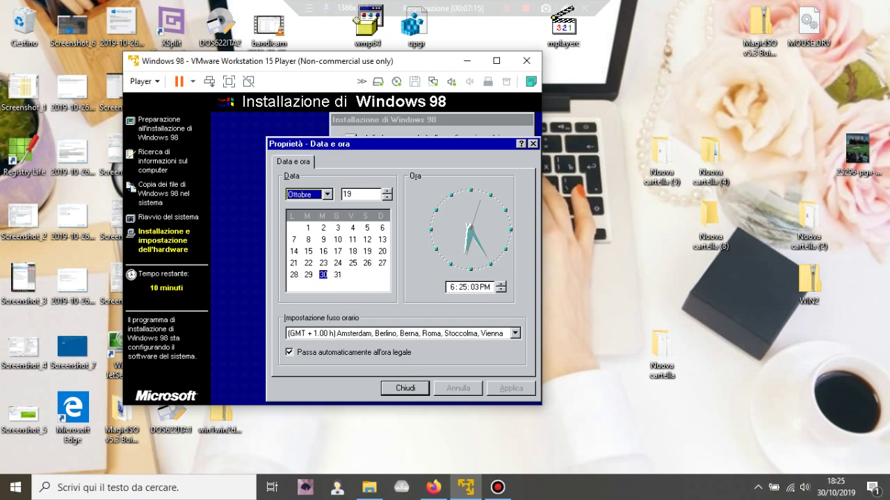
pyautogui.click(417, 389)
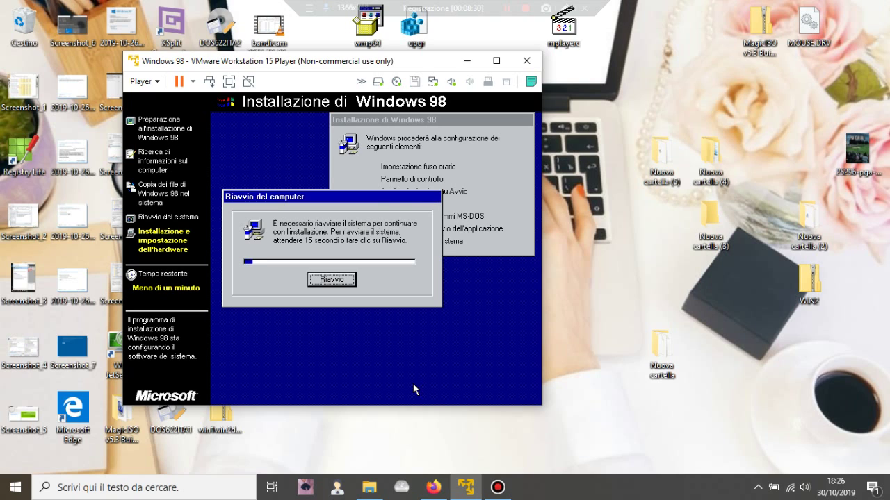
pyautogui.click(332, 280)
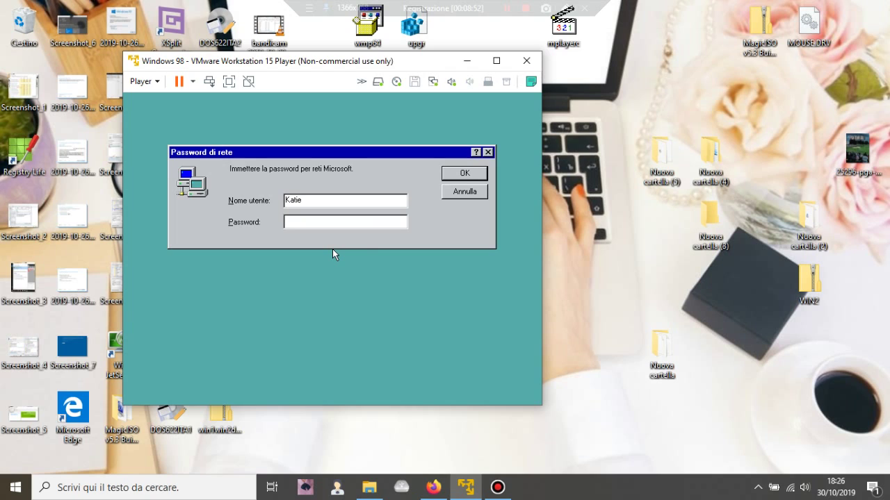
# Log on to Windows 98 with a blank network password and close the introduction screen
pyautogui.click(462, 173)
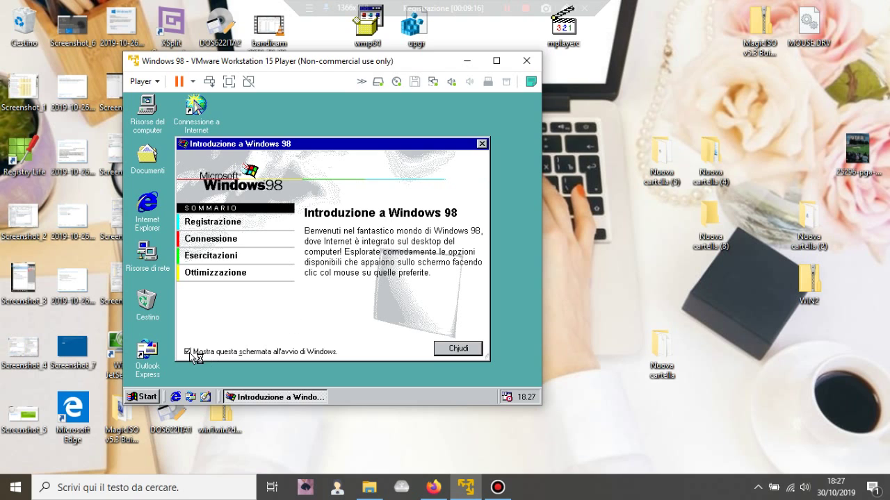
pyautogui.click(451, 349)
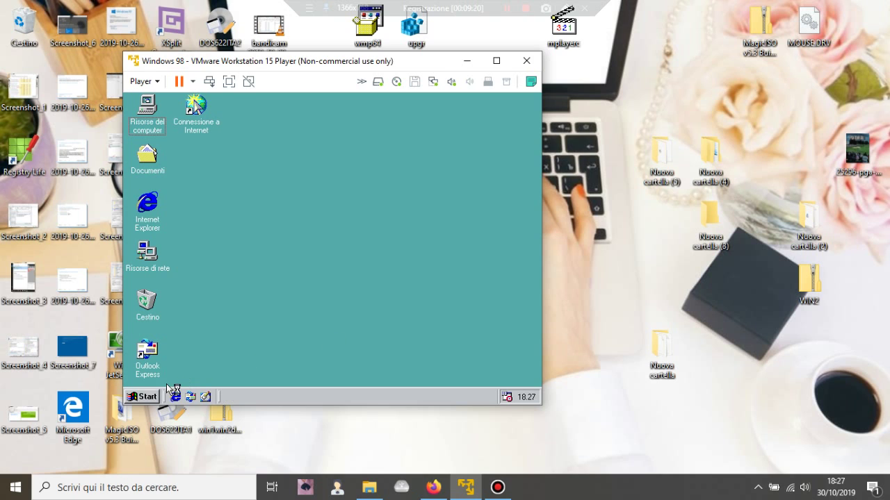
pyautogui.click(139, 398)
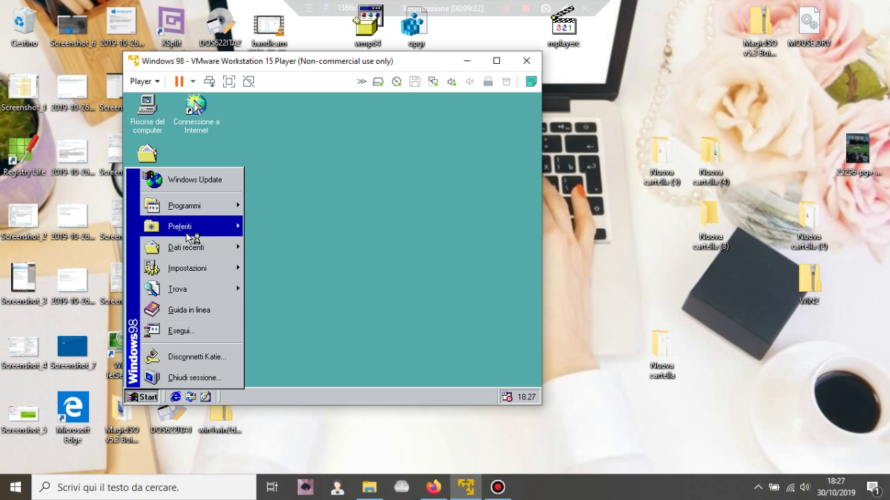
pyautogui.click(422, 207)
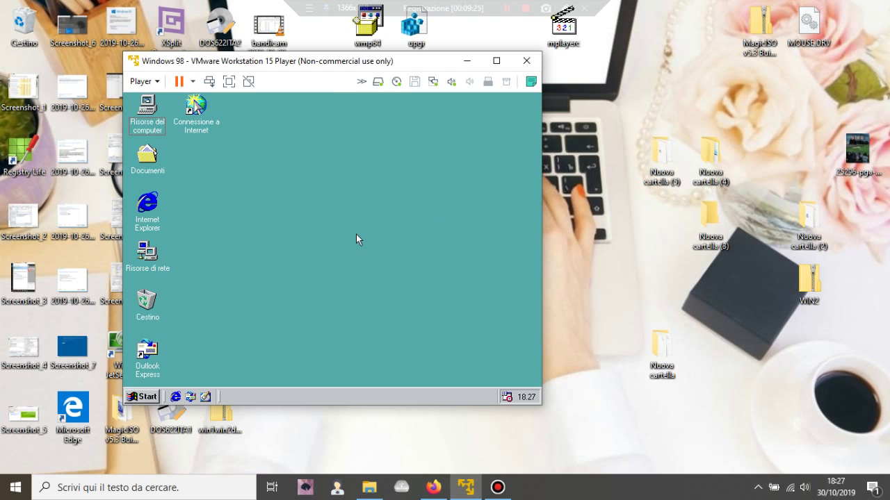
# Launch the VMware Tools installation for the guest, overriding the CD-ROM lock
pyautogui.click(157, 82)
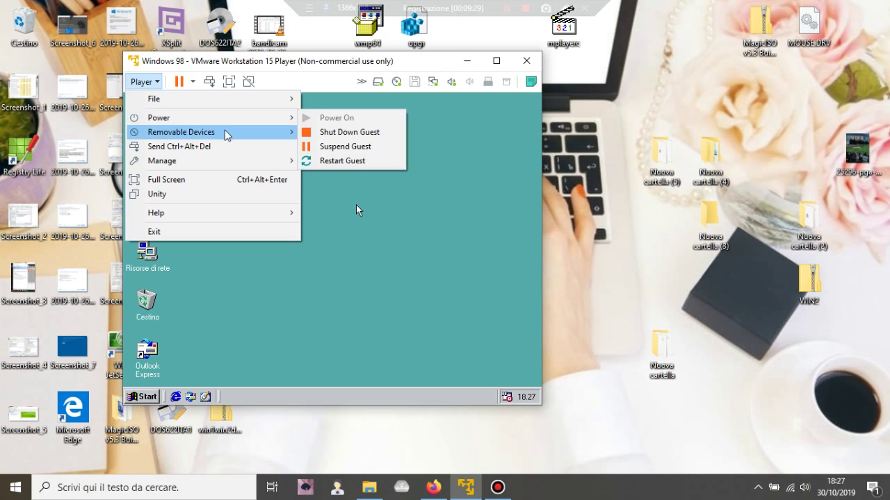
pyautogui.moveTo(244, 165)
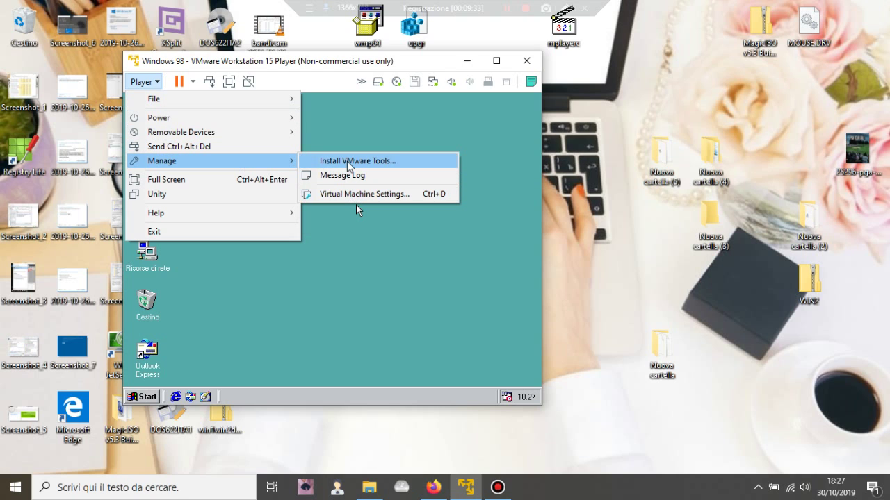
pyautogui.click(347, 162)
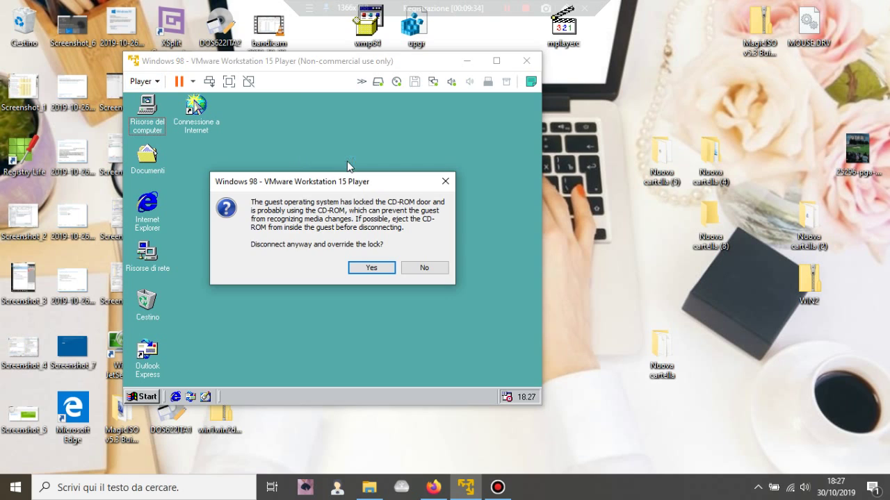
pyautogui.click(363, 269)
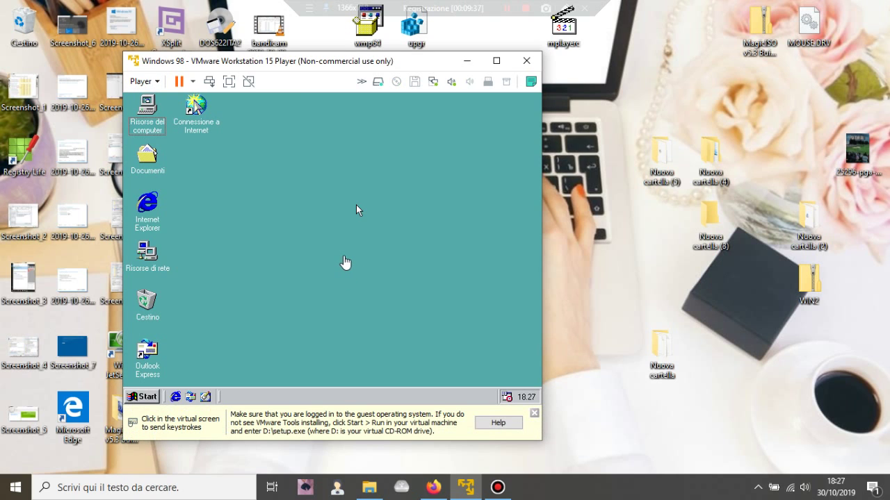
pyautogui.click(345, 263)
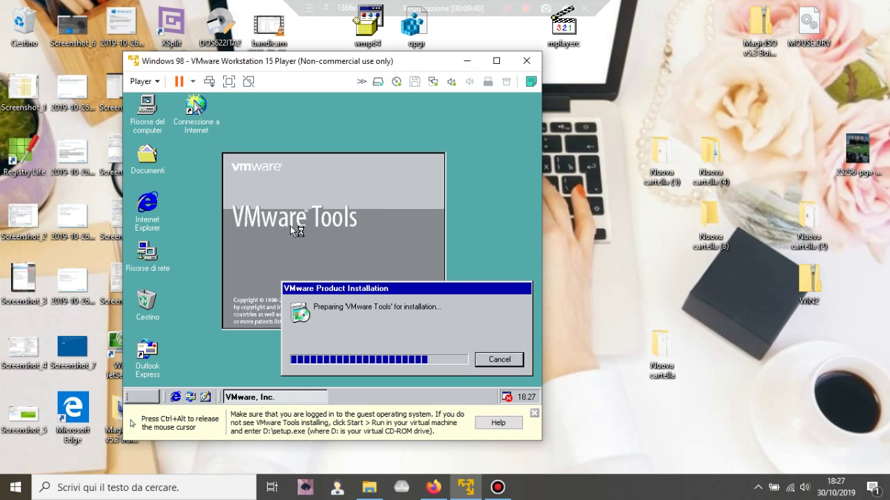
# Install VMware Tools with the Typical setup type, overriding the CD-ROM lock and allowing the disc to be ejected
pyautogui.click(382, 348)
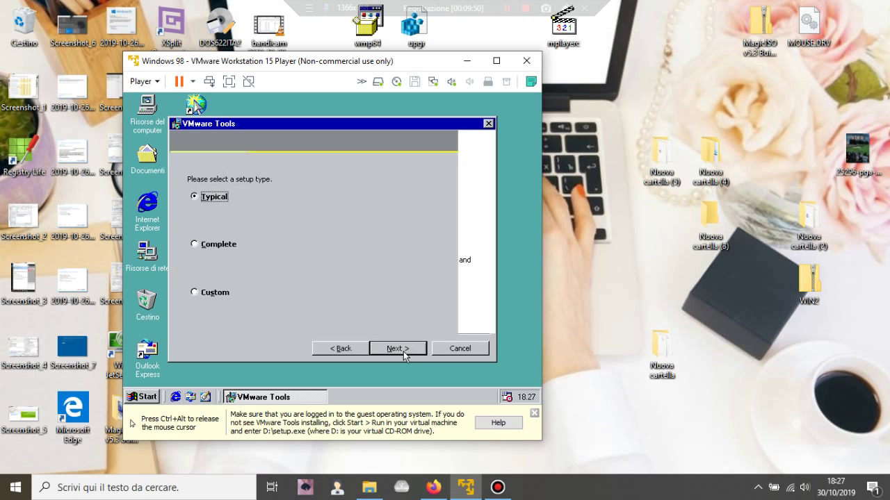
pyautogui.click(397, 349)
pyautogui.click(403, 351)
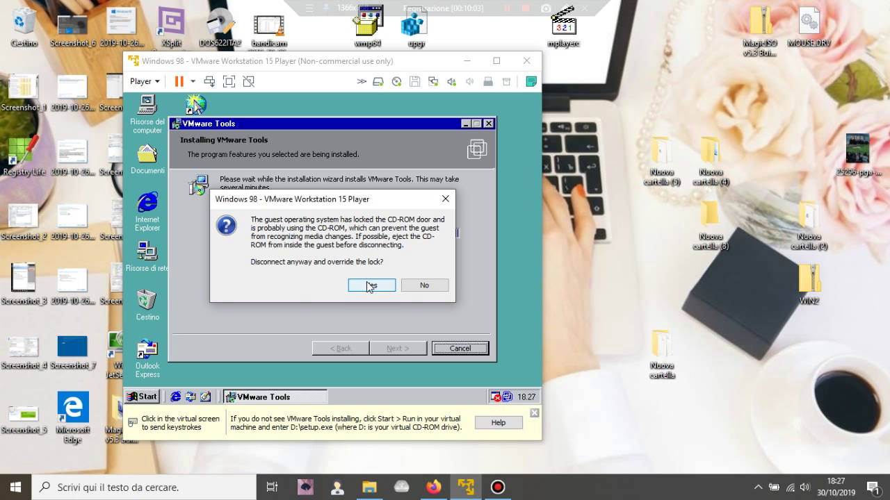
pyautogui.click(370, 286)
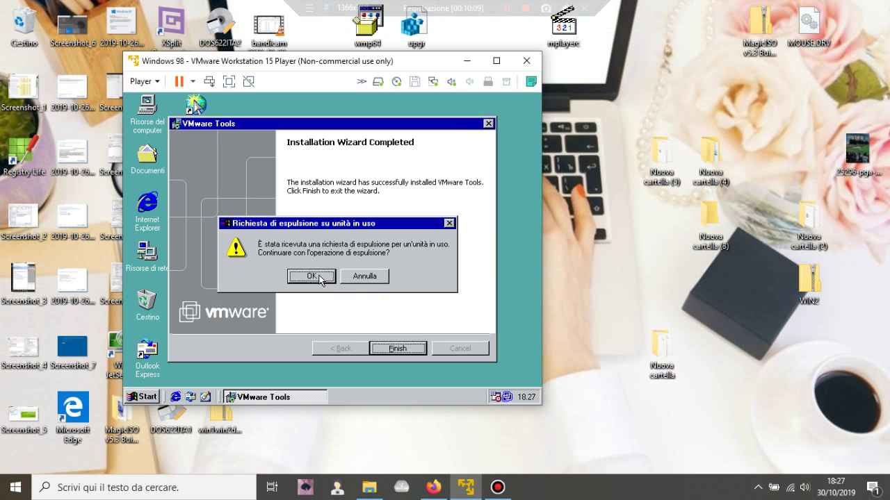
pyautogui.click(321, 279)
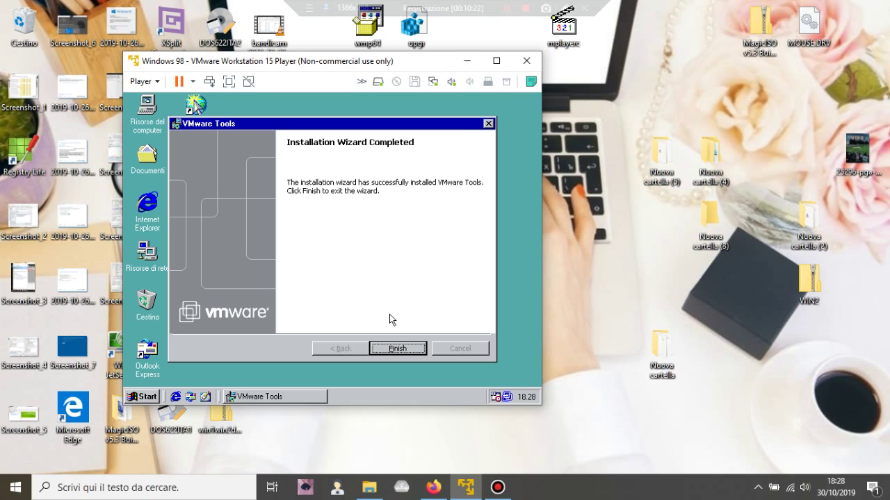
# Finish the VMware Tools wizard, restart the guest and log on with a blank network password
pyautogui.click(394, 349)
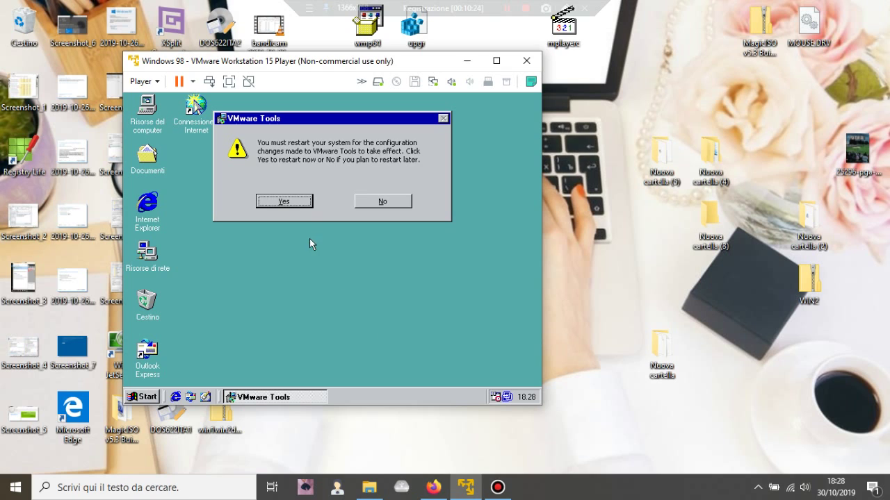
pyautogui.click(285, 201)
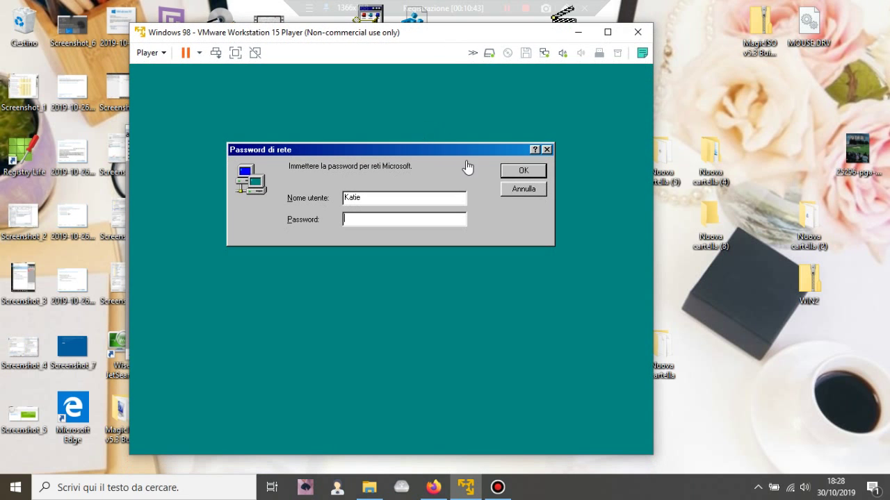
pyautogui.click(518, 172)
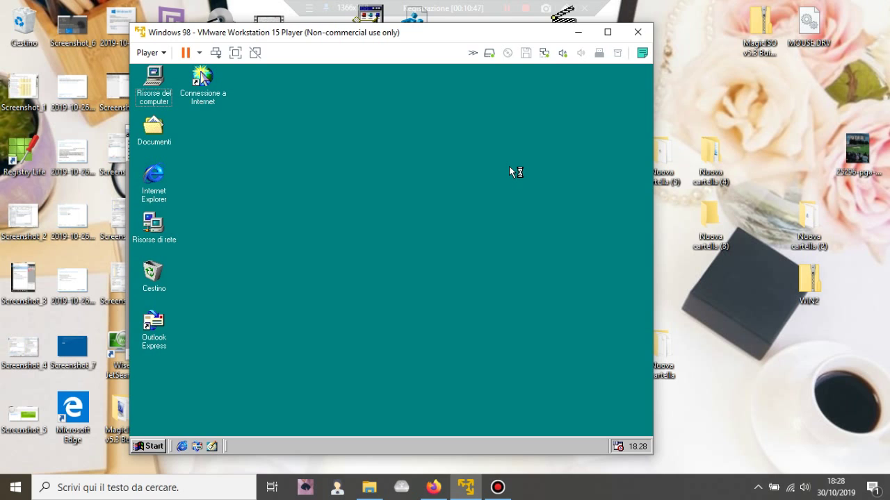
# Add the Temi del desktop component to the Windows installation through Installazione applicazioni in the Control Panel and apply it
pyautogui.click(156, 446)
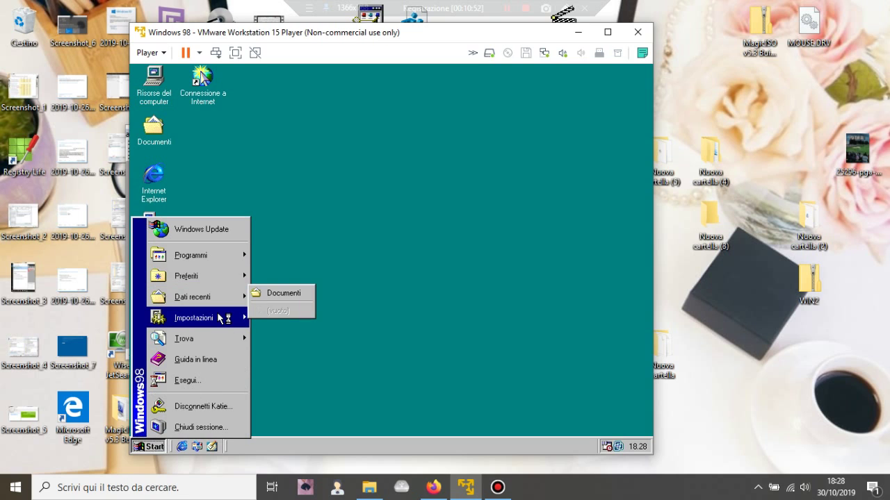
pyautogui.moveTo(225, 317)
pyautogui.click(262, 312)
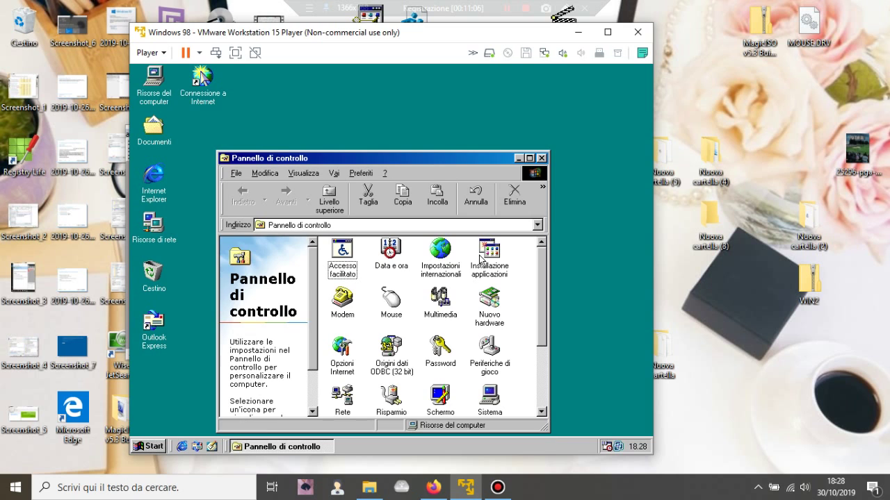
pyautogui.doubleClick(495, 267)
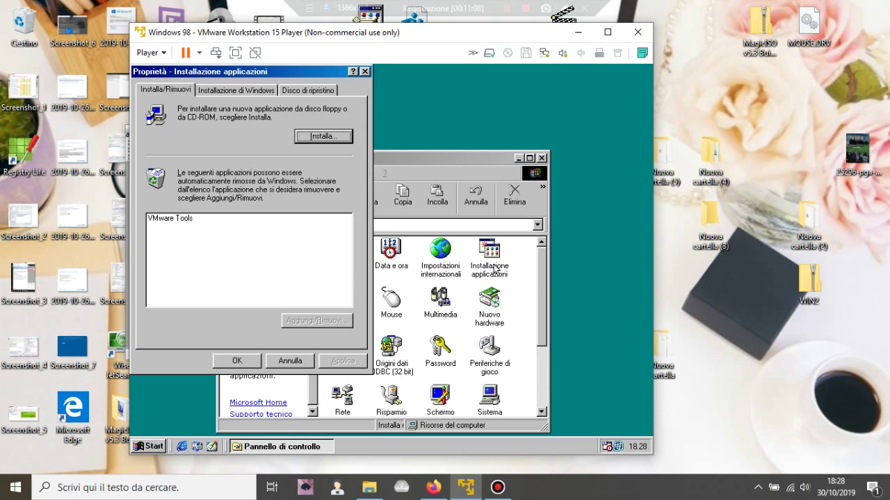
pyautogui.click(223, 96)
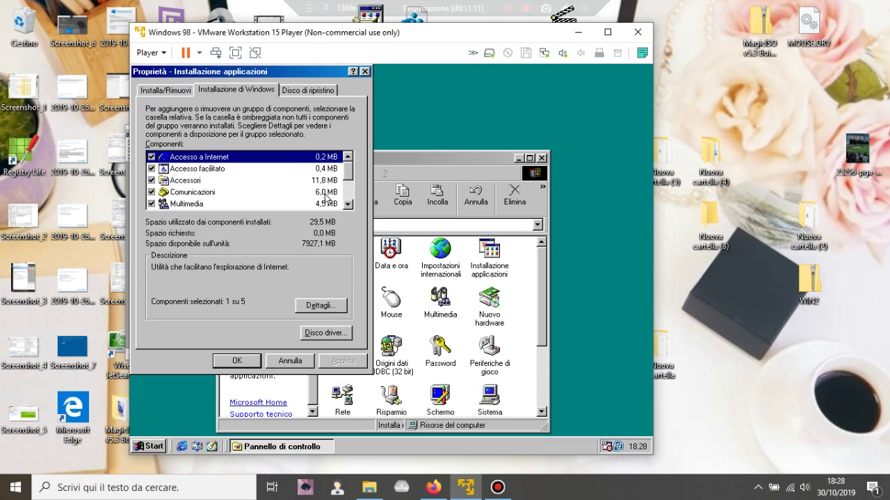
pyautogui.scroll(-5, 348, 206)
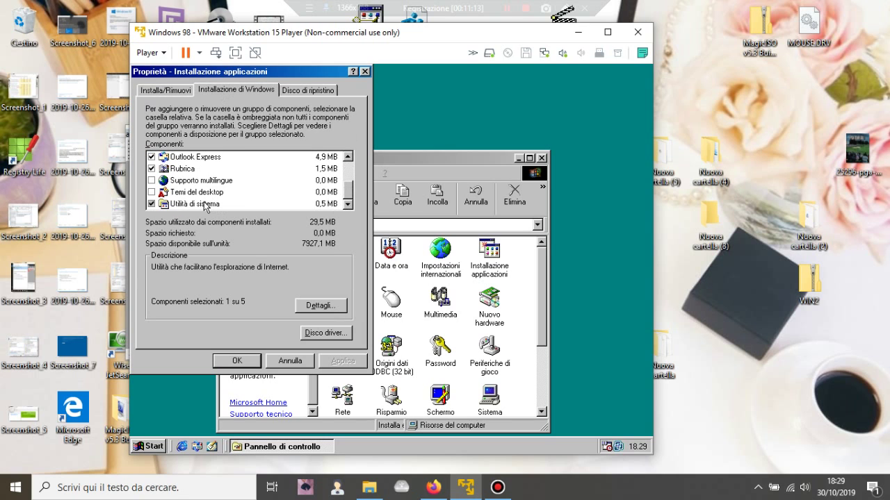
pyautogui.click(150, 193)
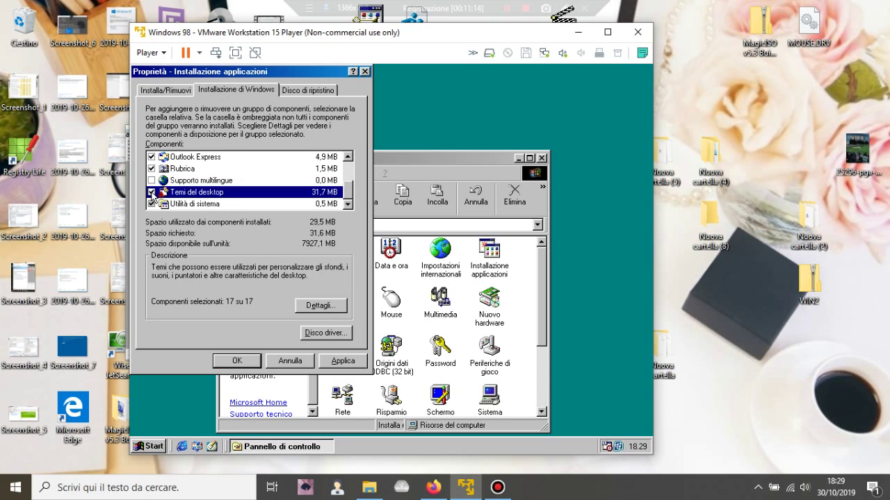
pyautogui.click(343, 362)
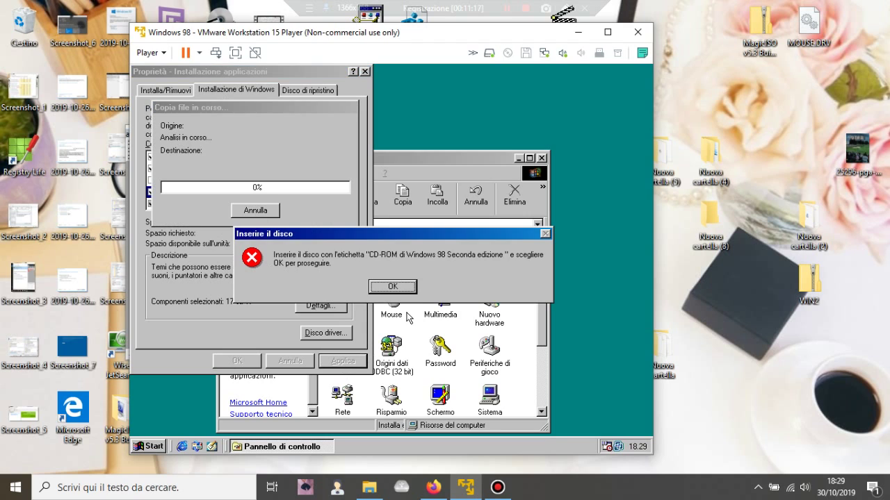
# Connect the virtual CD/DVD drive using the 98.iso image and continue copying the desktop theme files from D:\WIN98
pyautogui.click(399, 292)
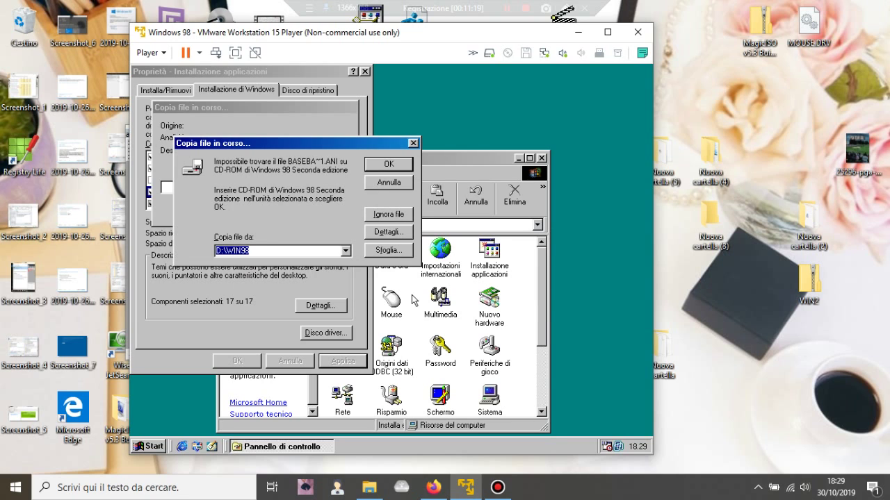
pyautogui.click(507, 54)
pyautogui.click(487, 82)
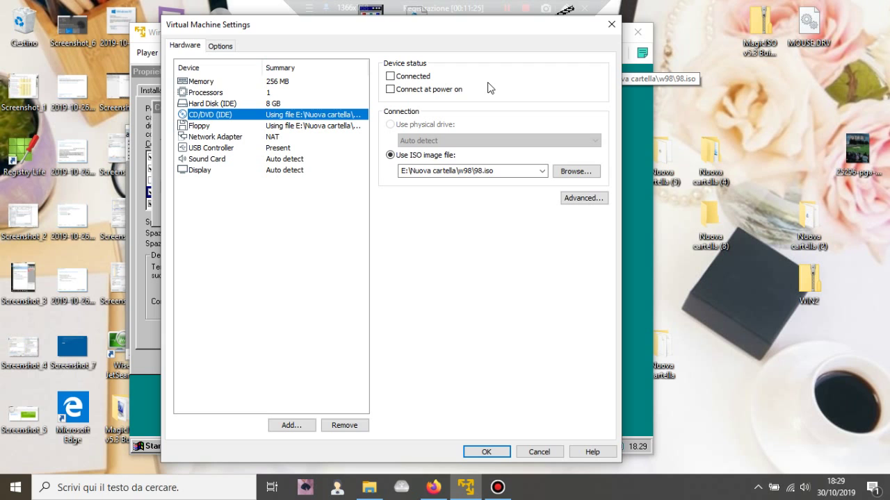
pyautogui.click(417, 78)
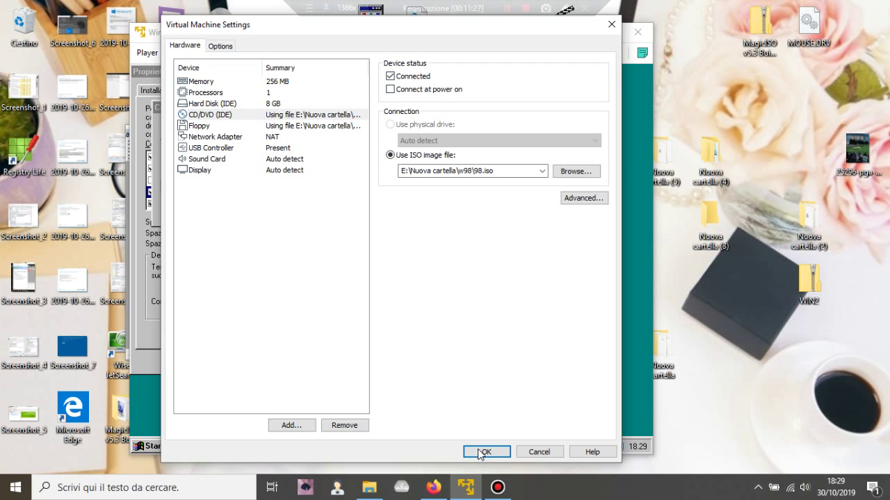
pyautogui.click(481, 452)
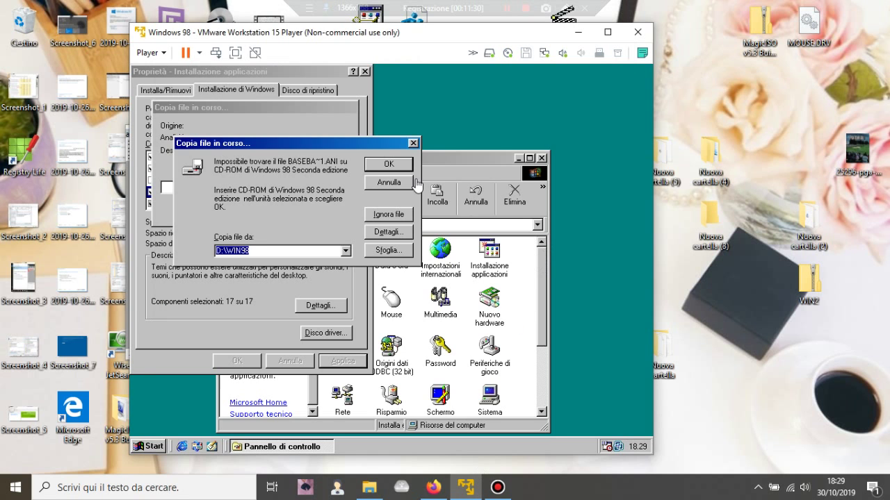
pyautogui.click(400, 165)
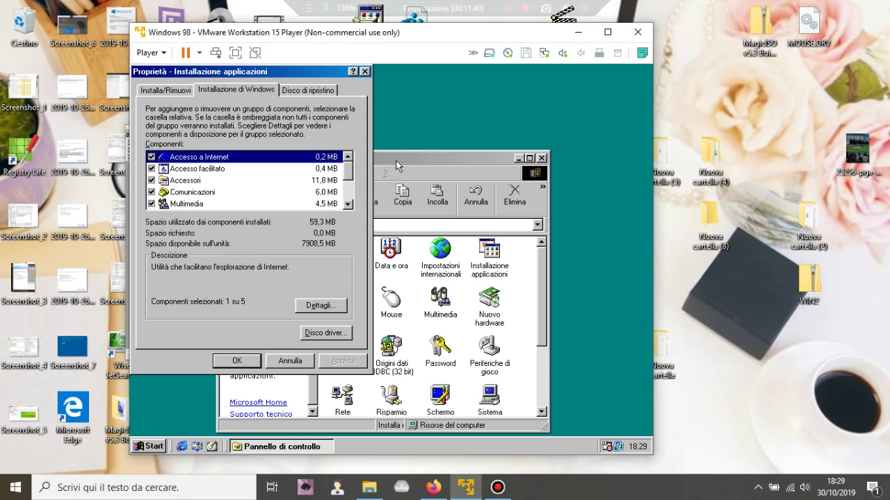
# Remove the Accesso facilitato component, restart the guest and log on with a blank network password
pyautogui.click(150, 169)
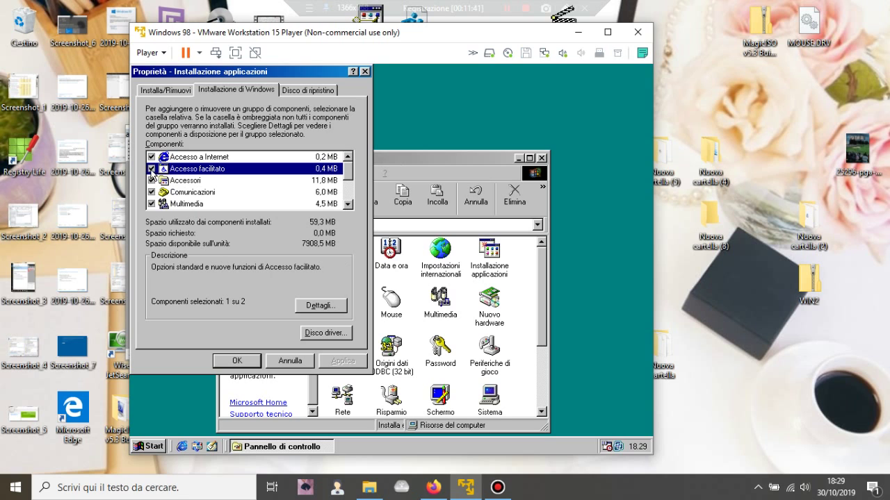
pyautogui.click(343, 361)
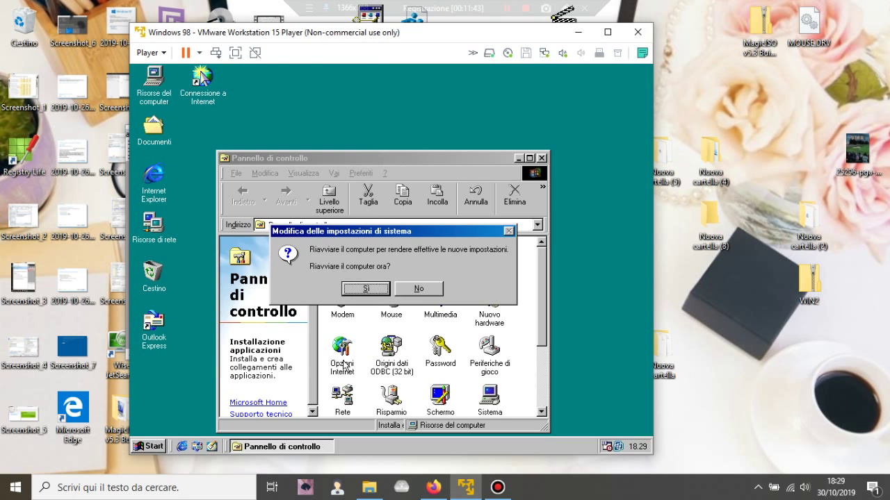
pyautogui.click(367, 289)
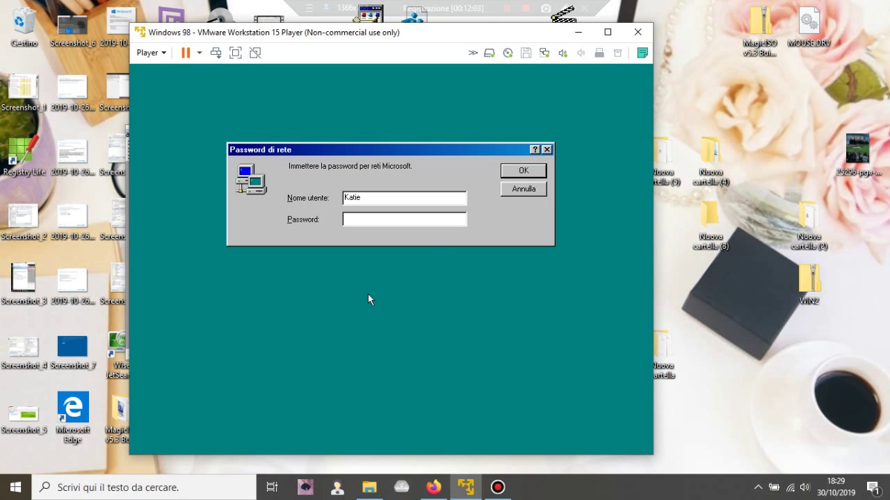
pyautogui.click(521, 172)
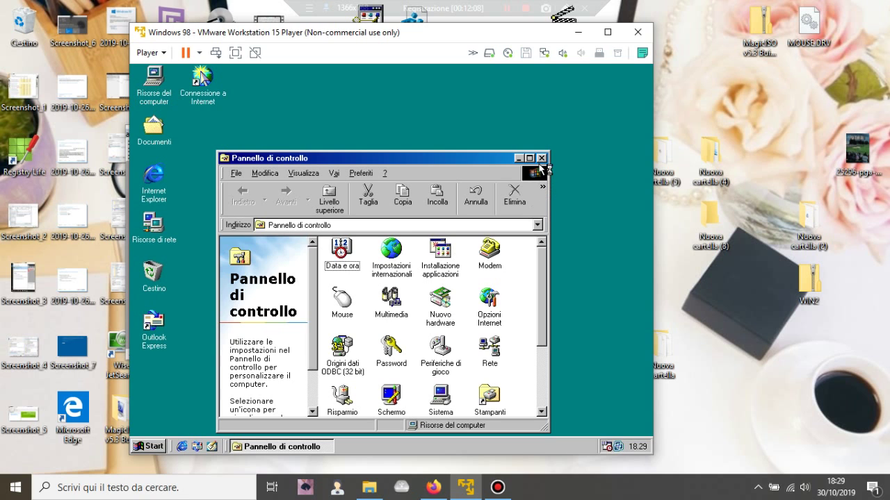
# Close the Control Panel and mount IRIAPLUS.ISO from E:\Nuova cartella in the virtual CD/DVD drive, overriding the guest's CD-ROM lock
pyautogui.click(542, 158)
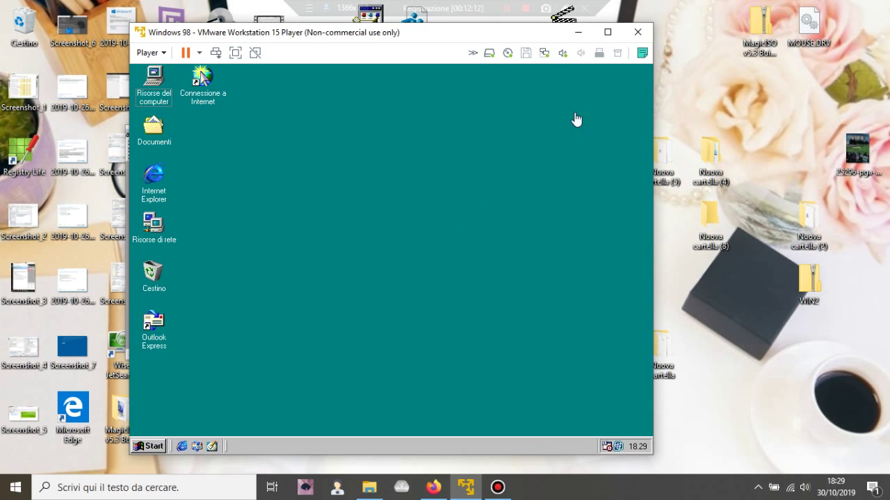
pyautogui.click(506, 54)
pyautogui.click(490, 81)
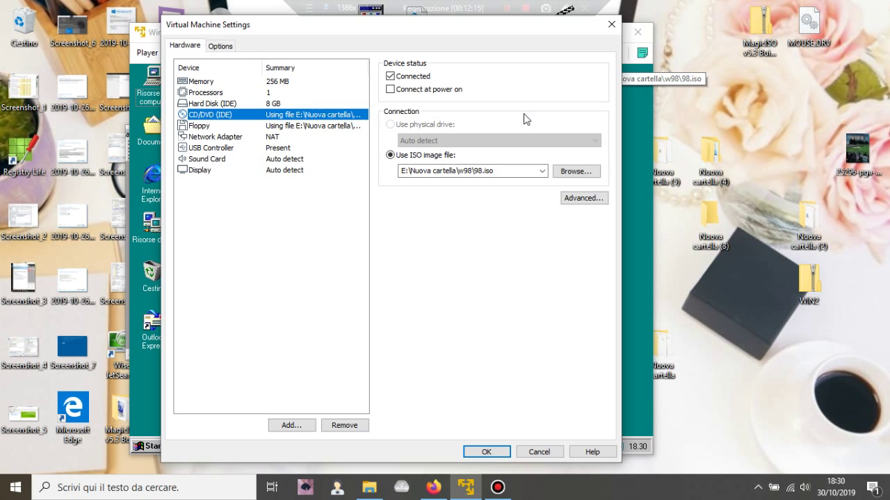
pyautogui.click(587, 174)
pyautogui.click(287, 66)
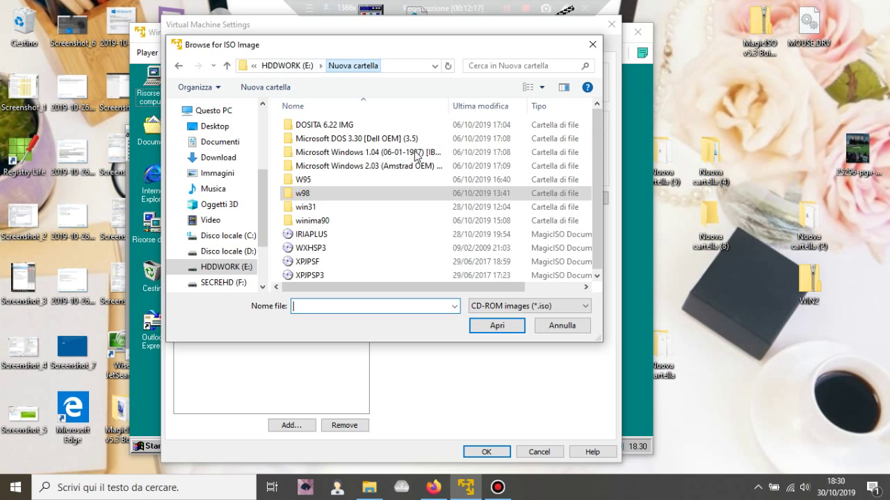
pyautogui.doubleClick(341, 234)
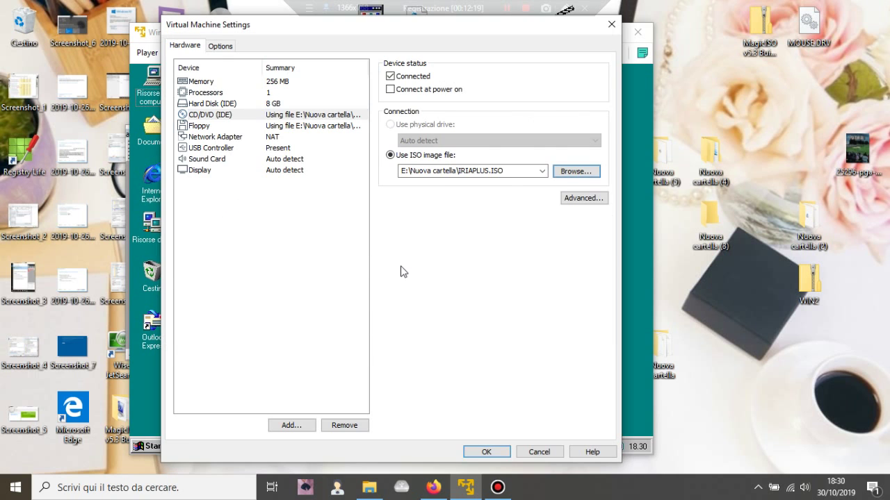
pyautogui.click(485, 451)
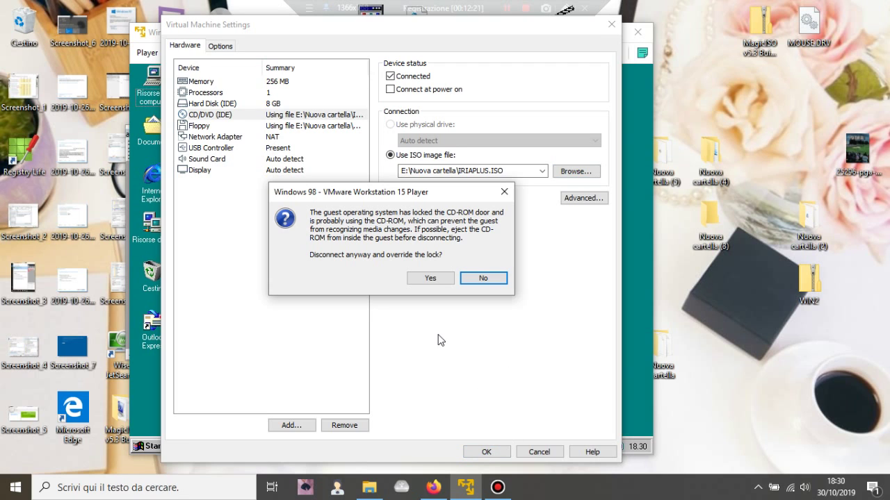
pyautogui.click(430, 279)
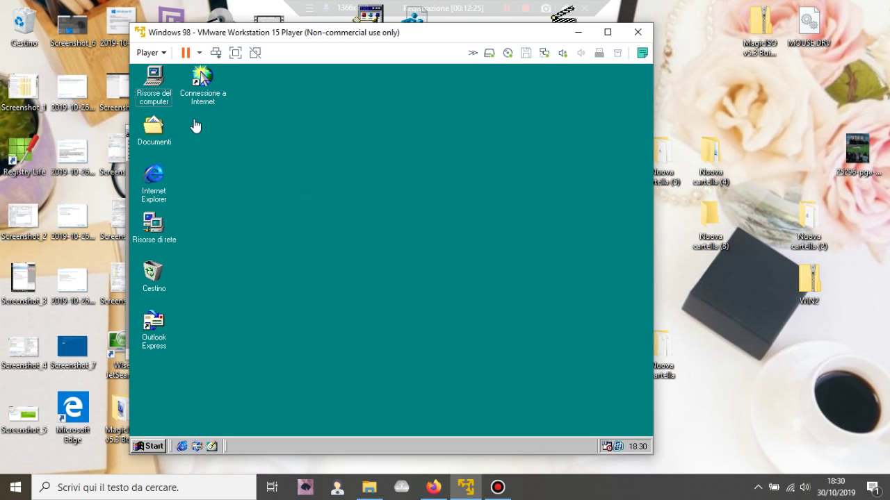
# Open the vmware folder on the D: disc through Risorse del computer
pyautogui.click(151, 84)
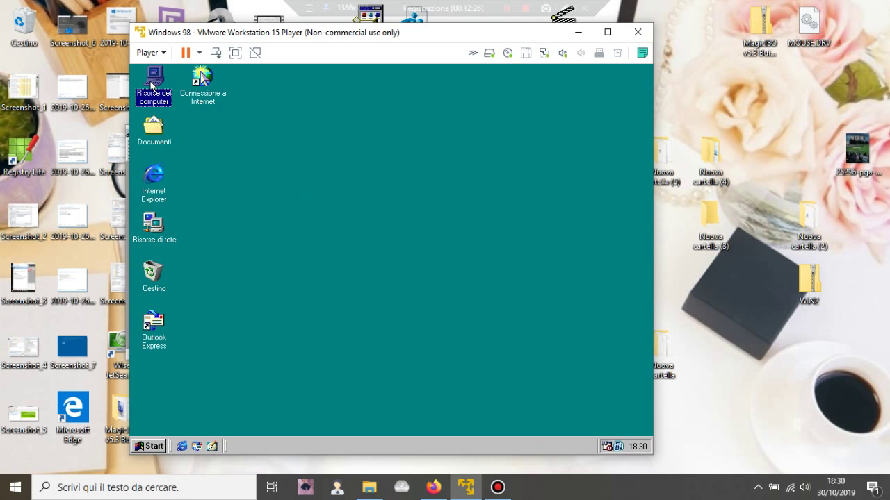
pyautogui.doubleClick(151, 85)
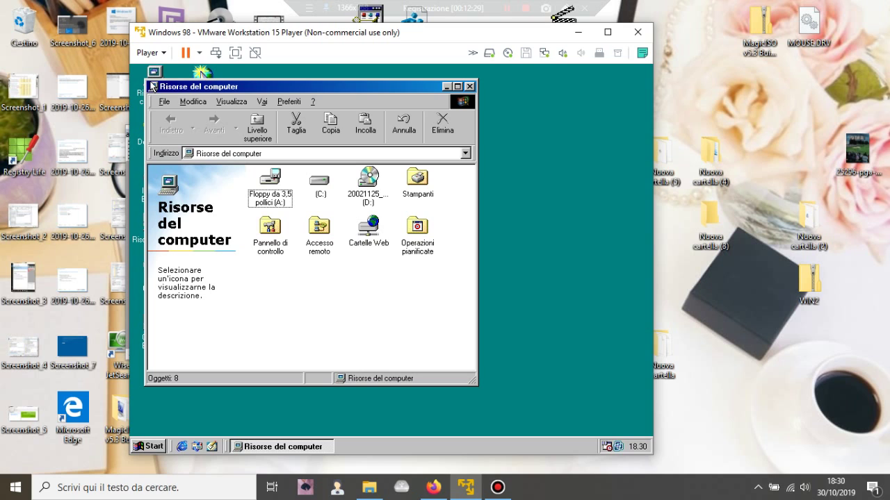
pyautogui.doubleClick(360, 192)
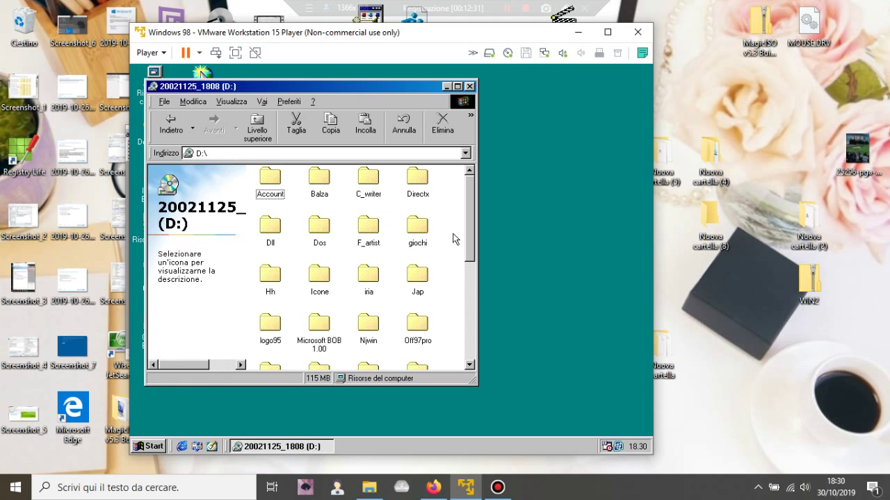
pyautogui.click(475, 281)
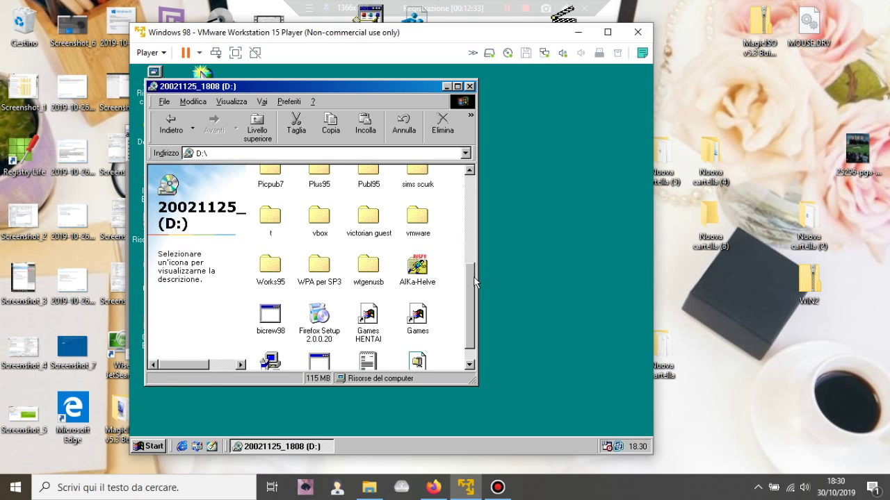
pyautogui.doubleClick(421, 220)
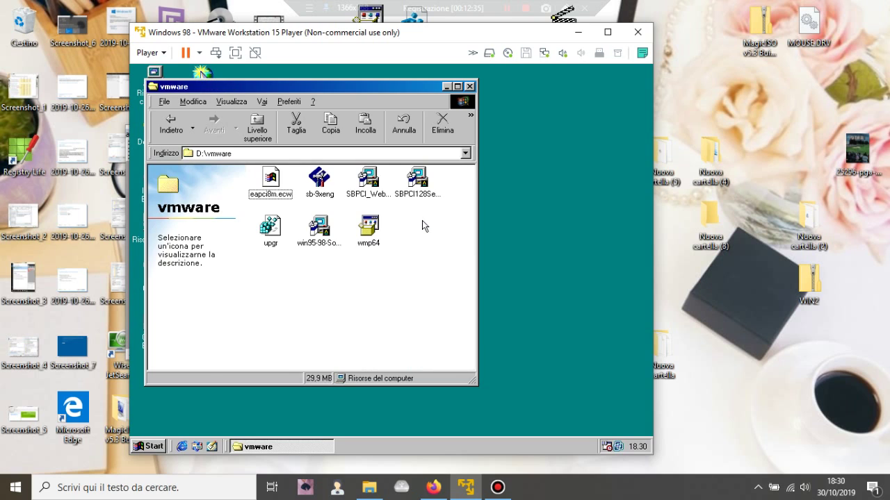
# Run sb-9xeng, unzip the sound card driver to C:\Dell\Drivers\SB-9xEng and close its installation documentation
pyautogui.doubleClick(324, 184)
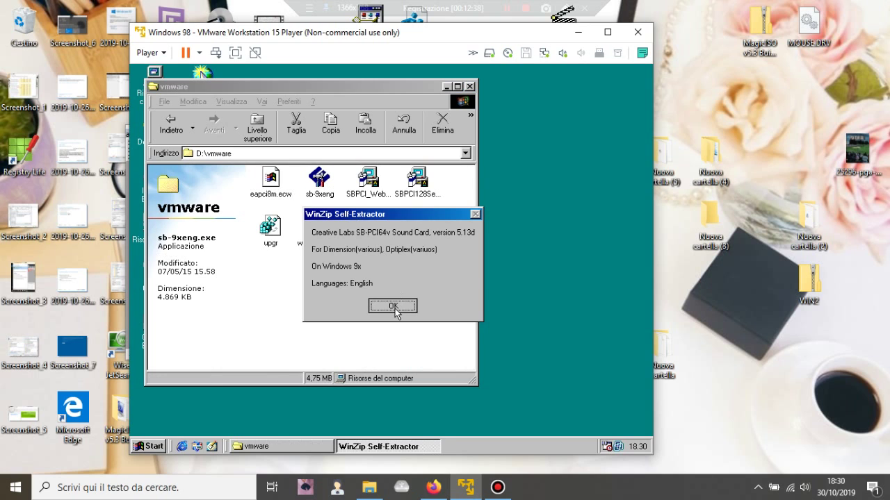
pyautogui.click(395, 309)
pyautogui.click(465, 220)
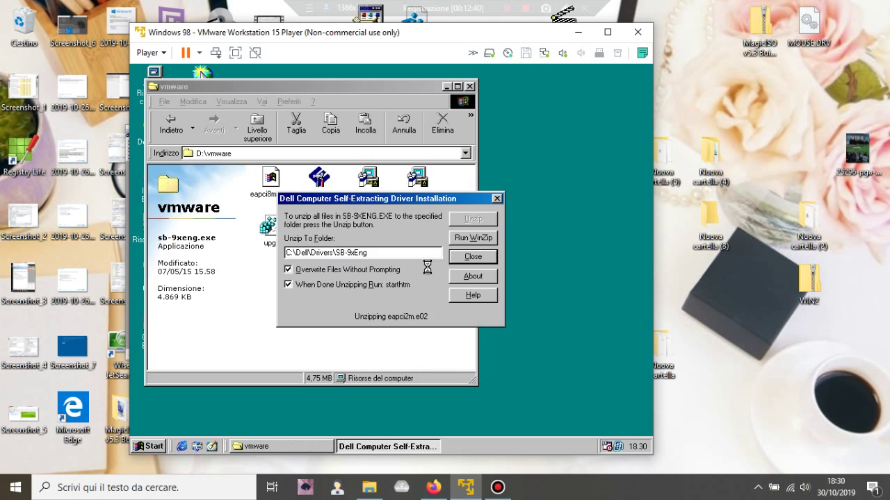
pyautogui.click(393, 279)
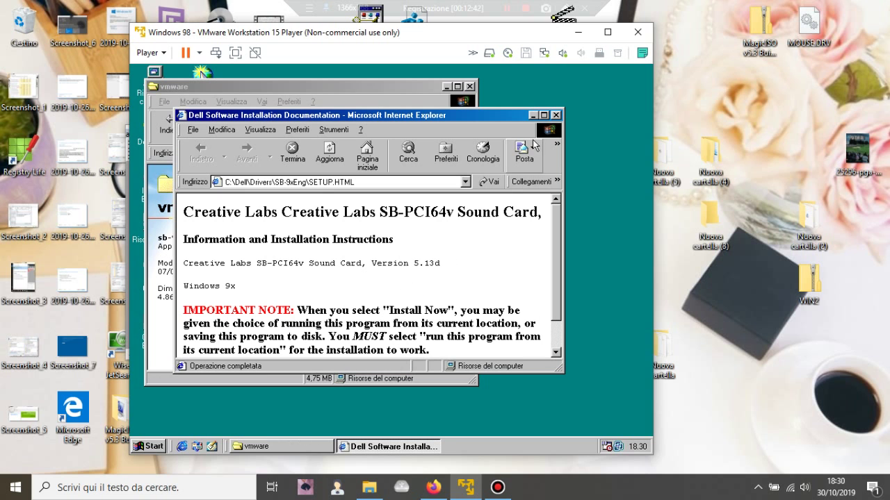
pyautogui.click(555, 114)
# Open the unpacked driver folder C:\Dell\Drivers\SB-9xEng
pyautogui.click(265, 132)
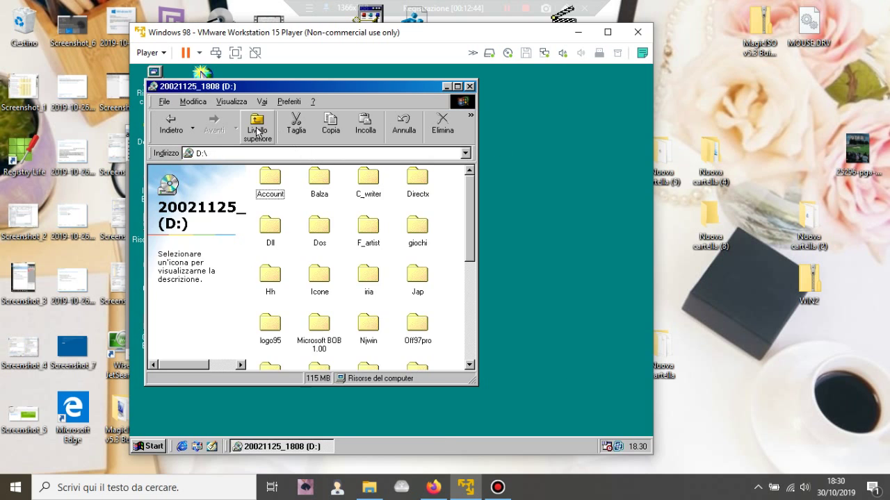
pyautogui.click(265, 133)
pyautogui.click(320, 186)
pyautogui.doubleClick(321, 188)
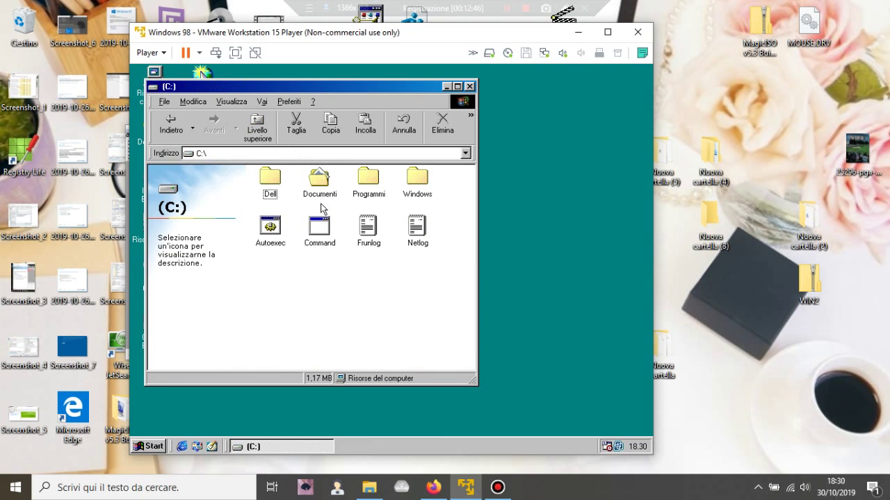
pyautogui.doubleClick(277, 179)
pyautogui.click(277, 181)
pyautogui.doubleClick(276, 181)
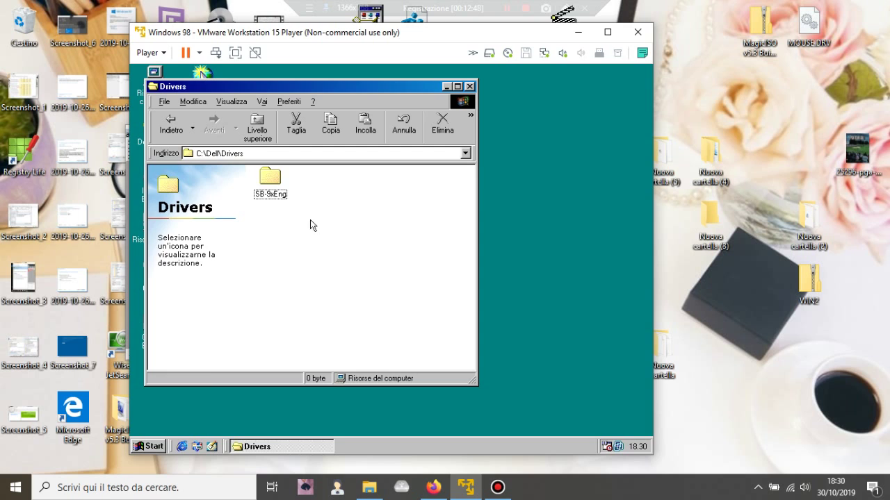
pyautogui.doubleClick(277, 186)
pyautogui.scroll(-5, 339, 296)
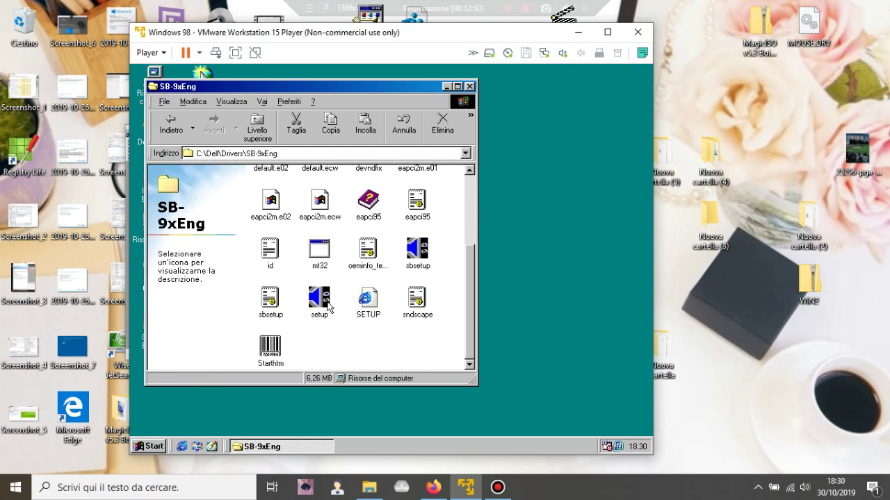
# Run the Sound Blaster setup program with the Remove and Install Software option
pyautogui.doubleClick(327, 301)
pyautogui.click(401, 379)
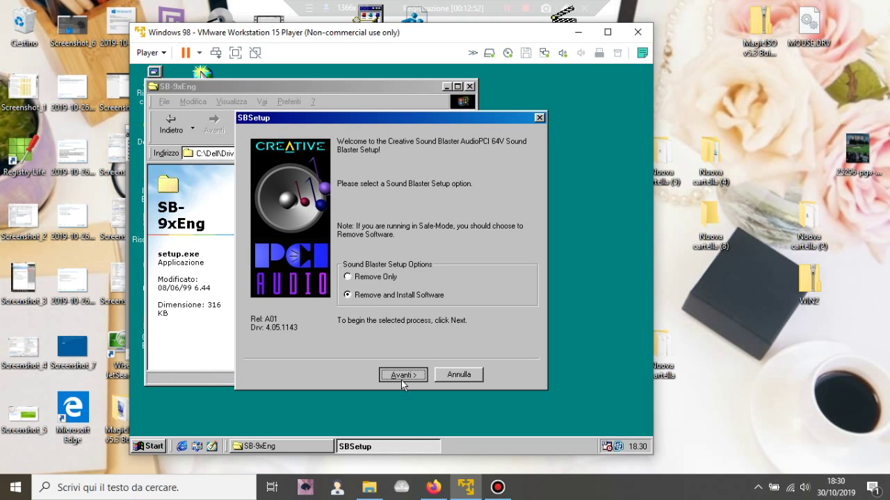
pyautogui.click(401, 379)
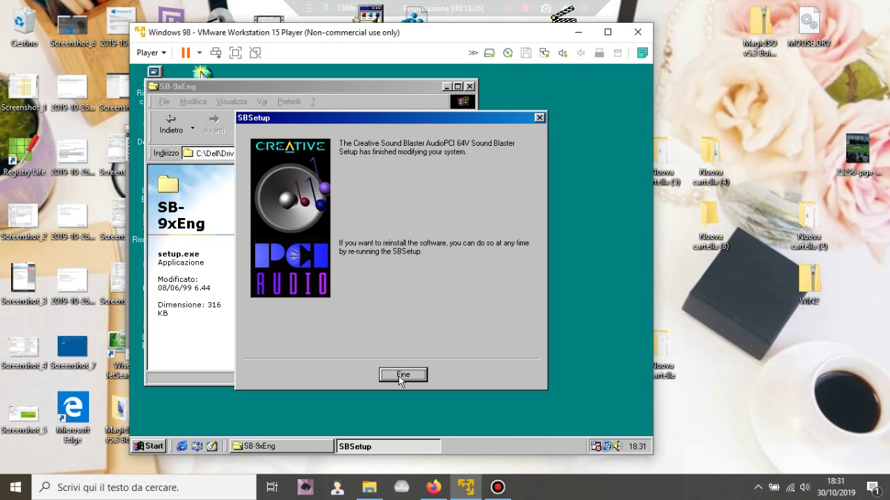
# Finish the Sound Blaster setup, restart the guest and log on with a blank network password
pyautogui.click(401, 376)
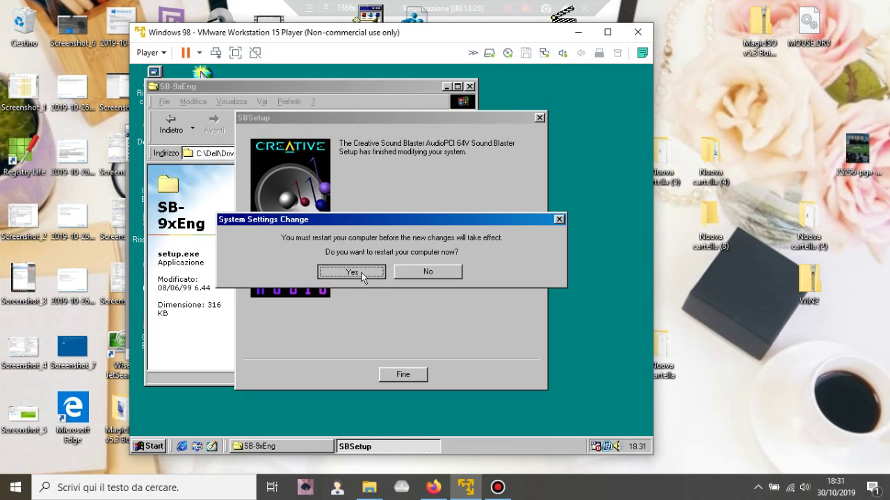
pyautogui.click(361, 274)
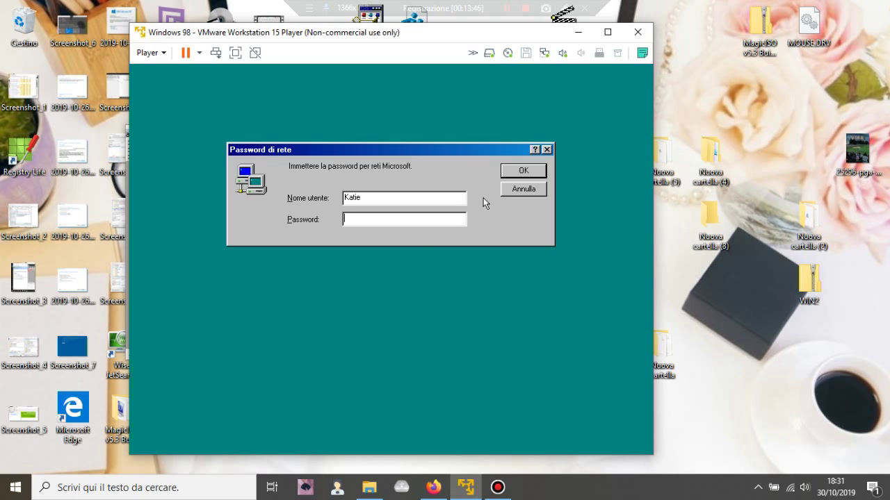
pyautogui.click(520, 171)
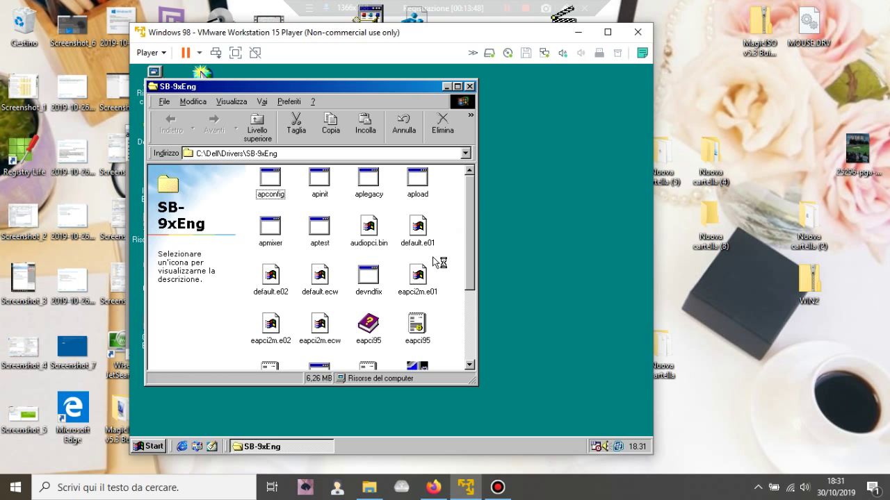
# Go back up to Risorse del computer and open the folder t on the D: disc
pyautogui.click(258, 131)
pyautogui.click(259, 131)
pyautogui.click(258, 131)
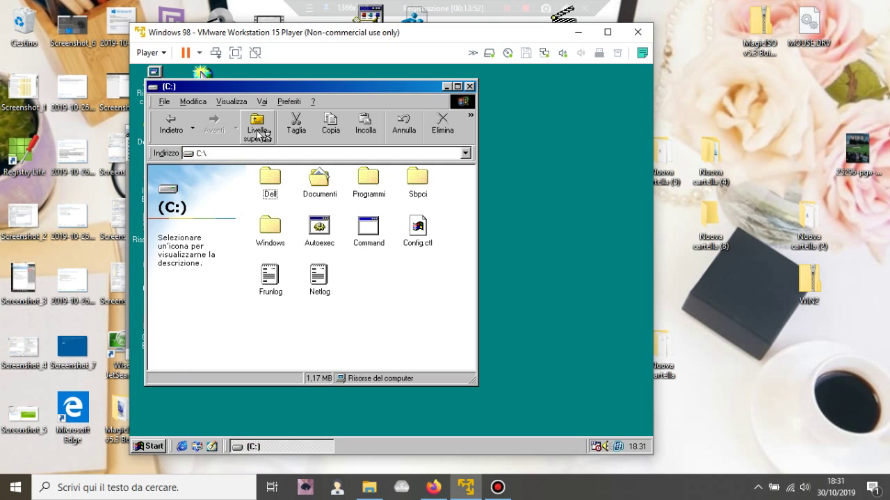
pyautogui.click(259, 131)
pyautogui.doubleClick(368, 178)
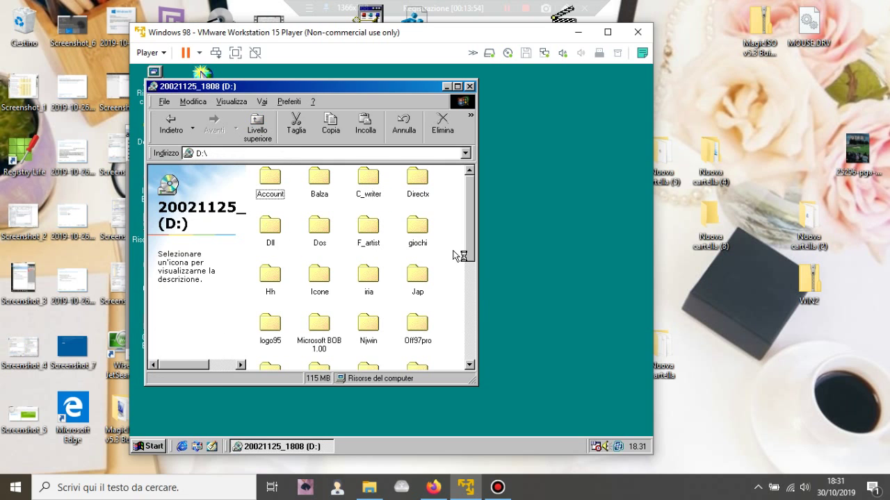
pyautogui.click(471, 305)
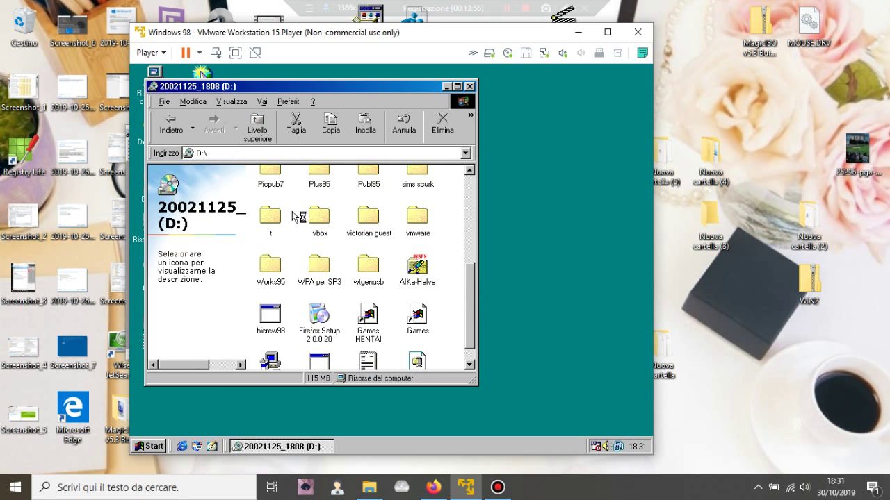
pyautogui.doubleClick(271, 216)
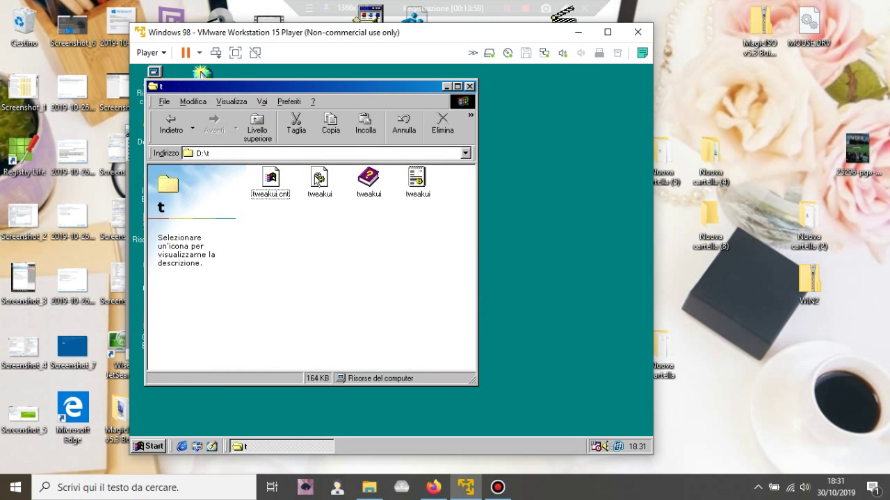
# Install Tweak UI from the tweakui.inf file in D:\t and dismiss the help window
pyautogui.rightClick(319, 177)
pyautogui.click(421, 172)
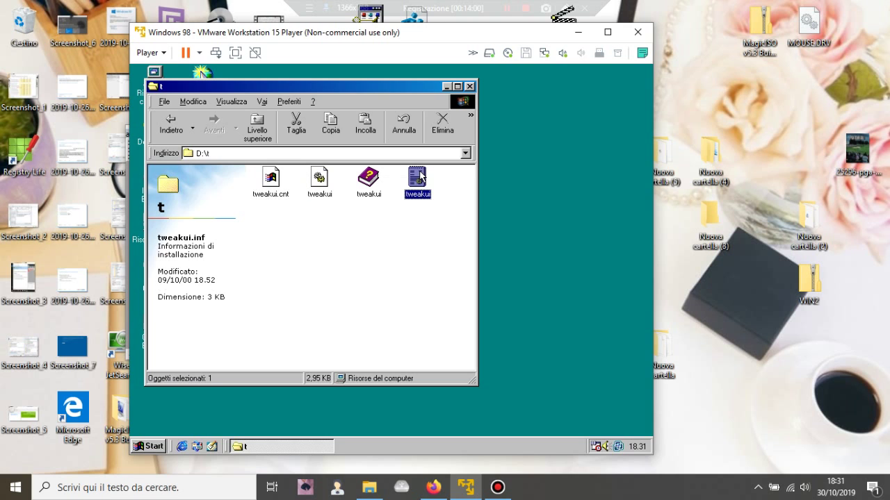
pyautogui.rightClick(420, 172)
pyautogui.click(435, 201)
pyautogui.click(639, 108)
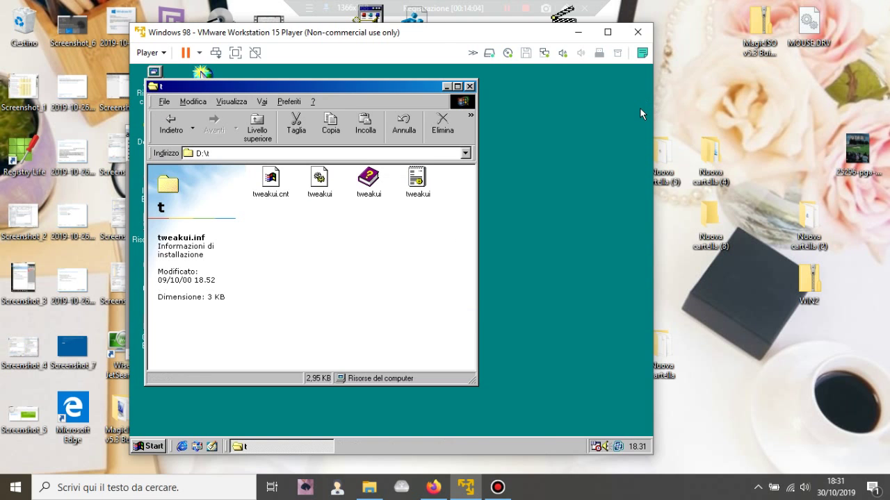
# Open the Tweak UI settings from the Control Panel
pyautogui.click(149, 447)
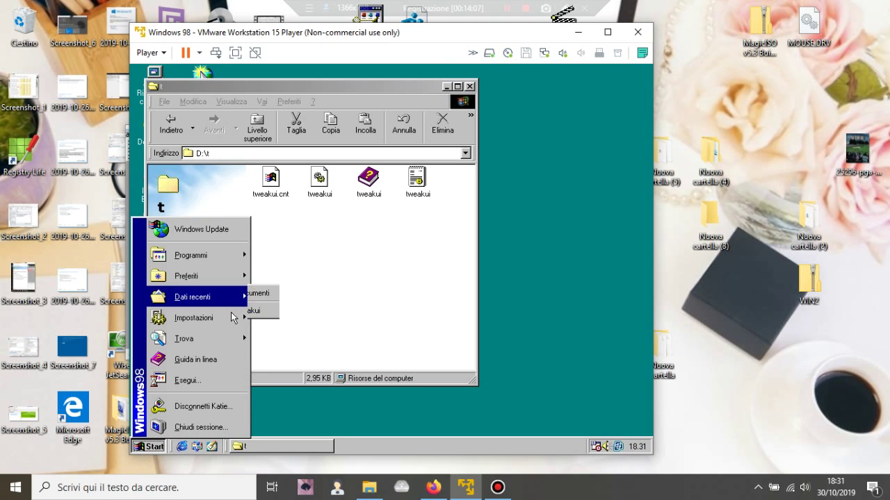
pyautogui.moveTo(232, 318)
pyautogui.click(263, 317)
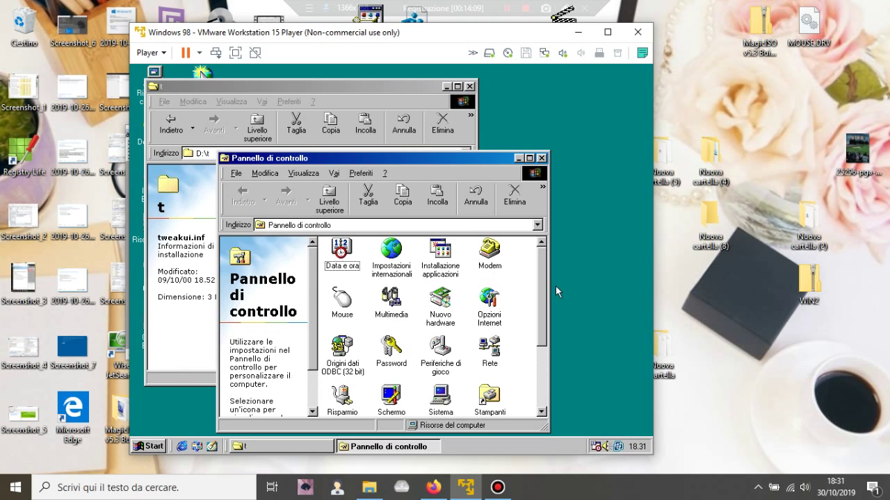
pyautogui.scroll(-3, 532, 395)
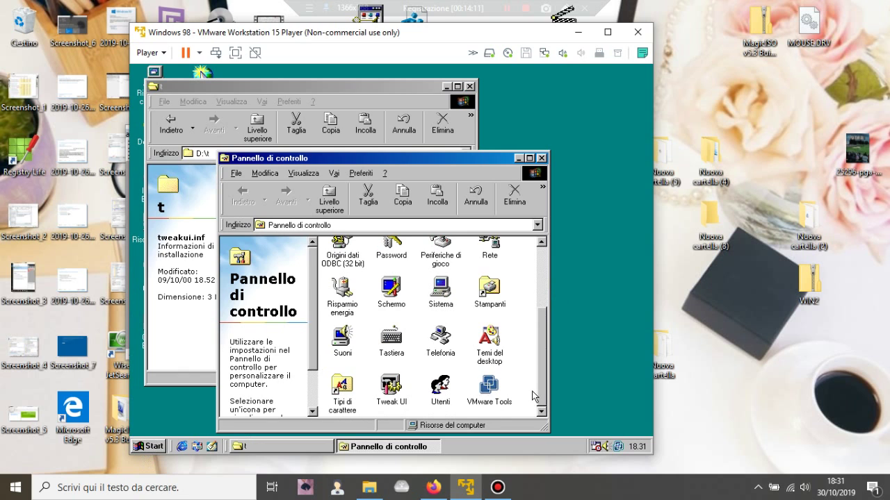
pyautogui.scroll(3, 533, 395)
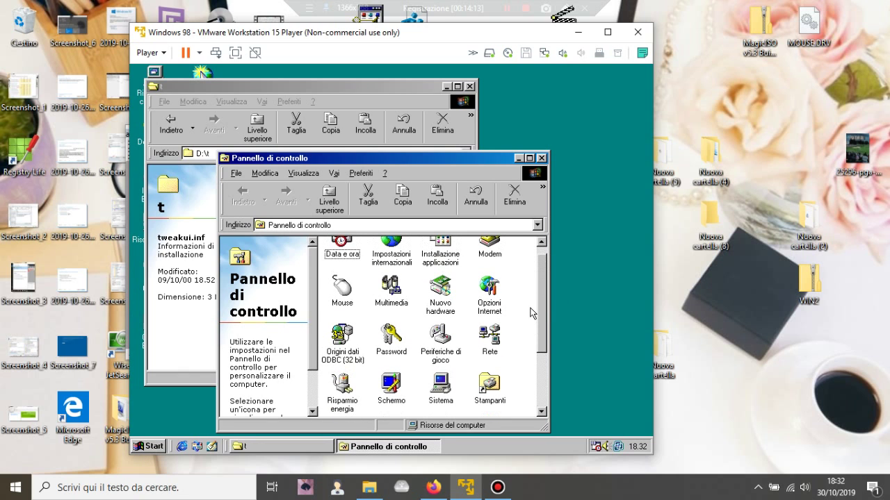
pyautogui.scroll(-3, 533, 313)
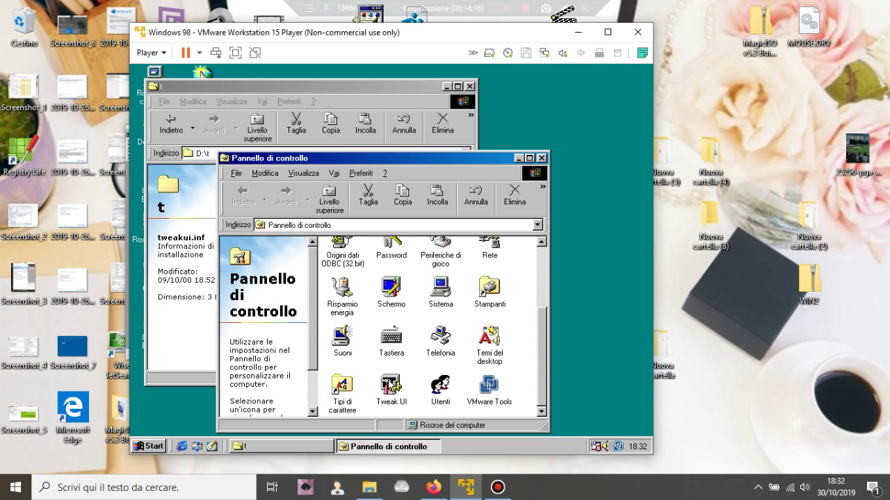
pyautogui.doubleClick(390, 383)
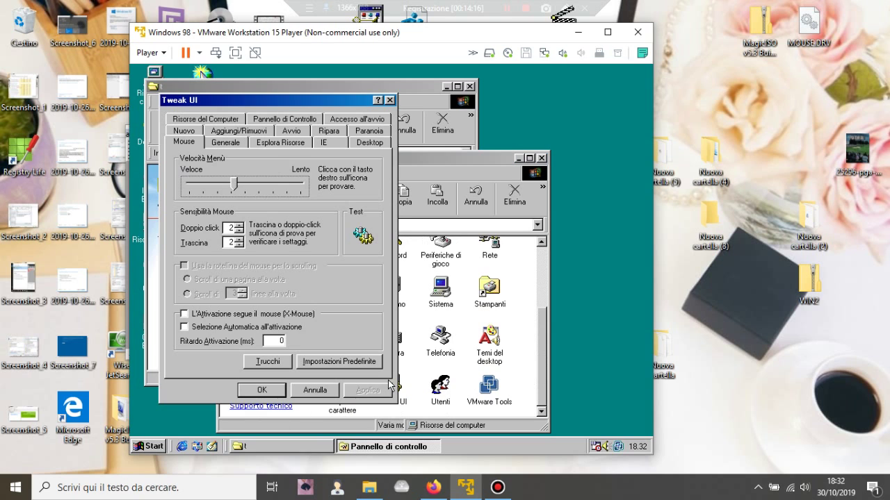
# Enable automatic logon at system startup in Tweak UI for the current user name, apply it and close the Control Panel
pyautogui.click(294, 132)
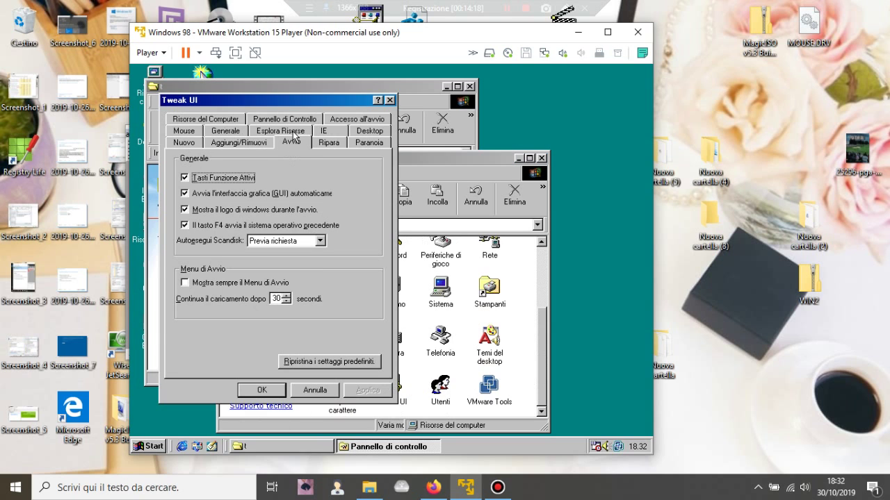
pyautogui.click(346, 121)
pyautogui.click(280, 169)
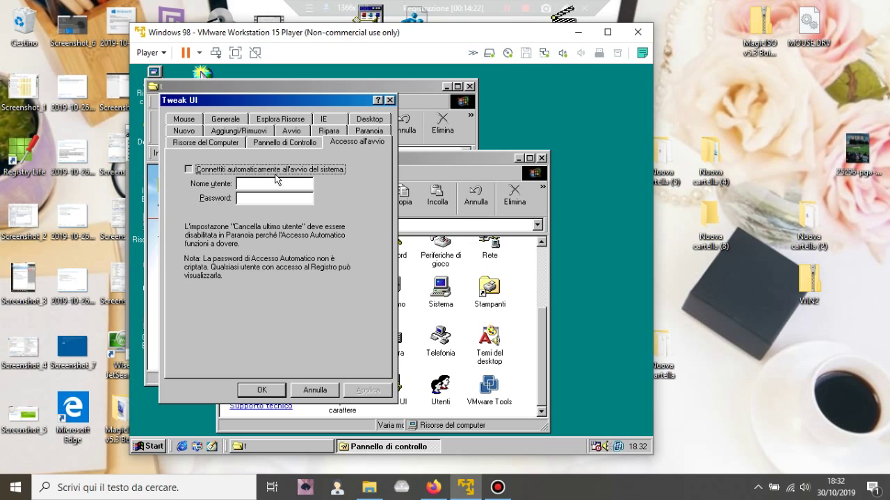
pyautogui.click(270, 183)
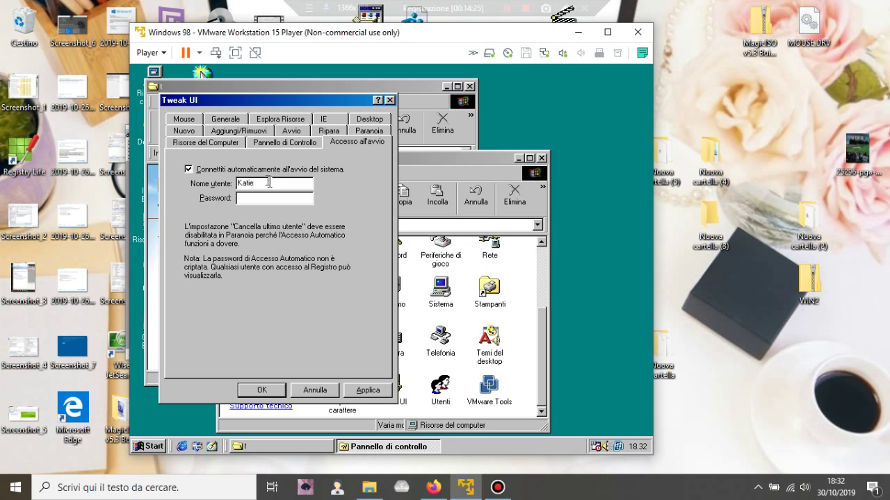
pyautogui.click(366, 391)
pyautogui.click(271, 391)
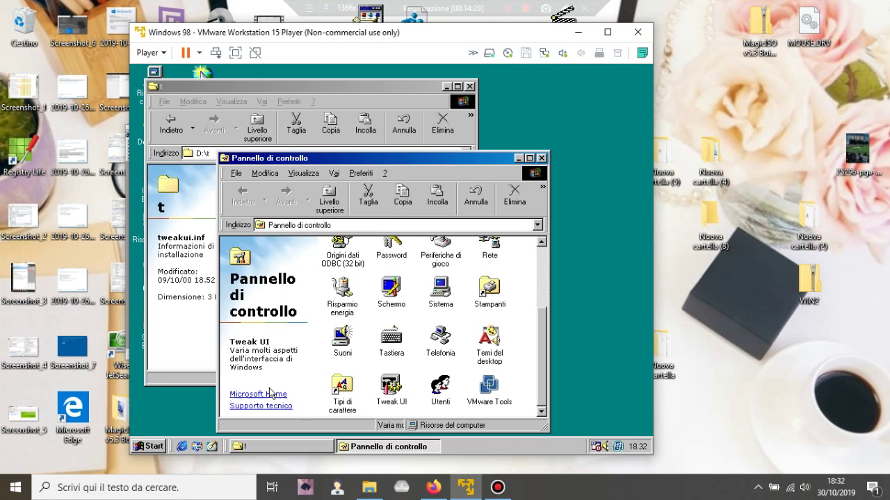
pyautogui.click(541, 158)
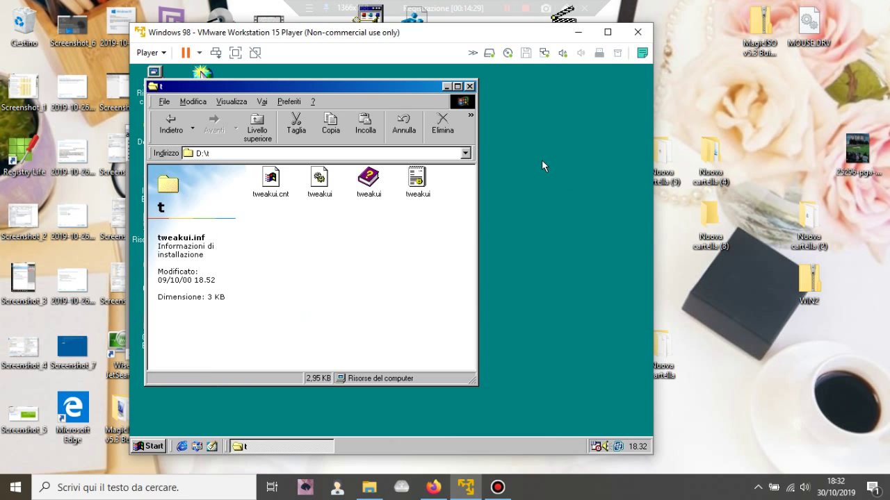
# Copy the iria folder from the D: disc to the desktop and move it into Documenti
pyautogui.click(257, 128)
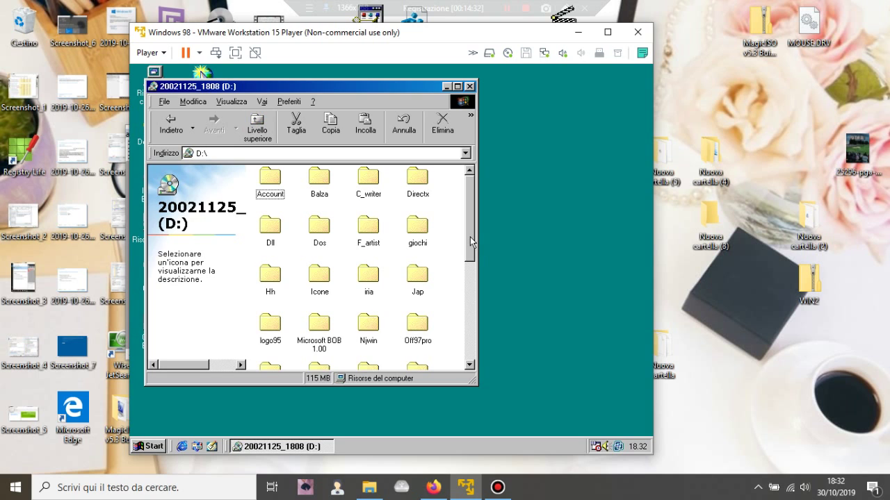
pyautogui.scroll(-2, 470, 239)
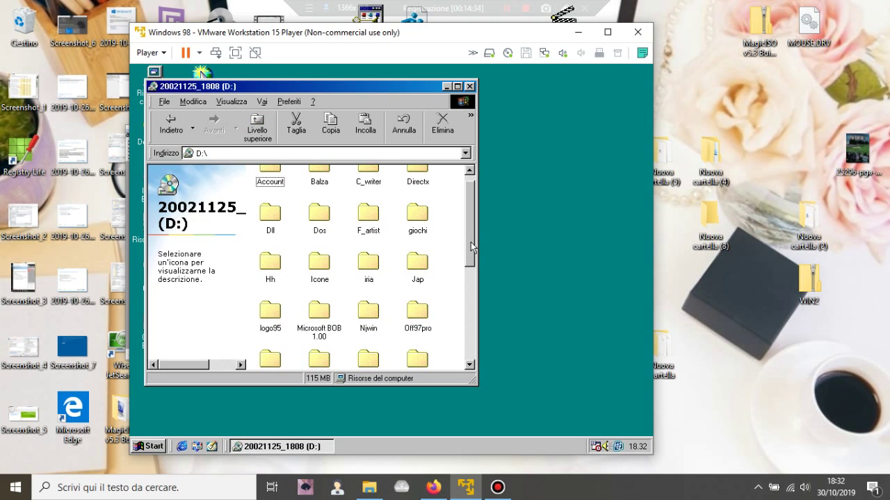
pyautogui.doubleClick(379, 258)
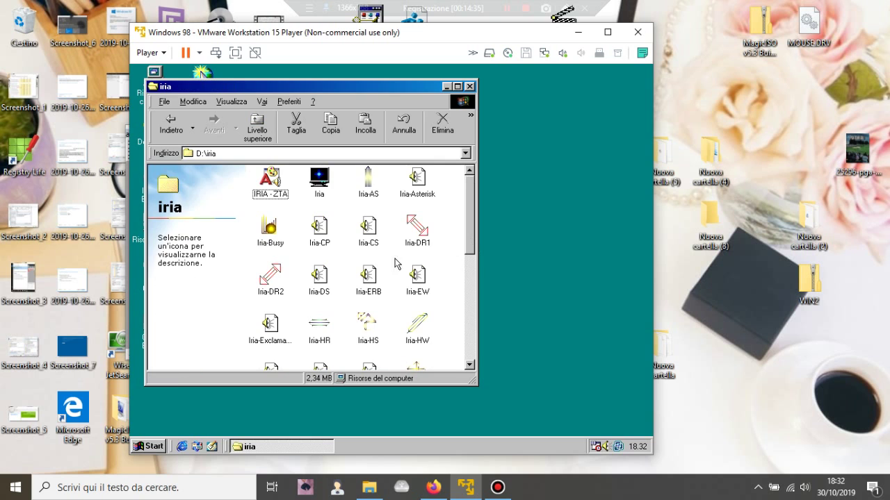
pyautogui.moveTo(471, 243); pyautogui.dragTo(468, 221)
pyautogui.click(257, 125)
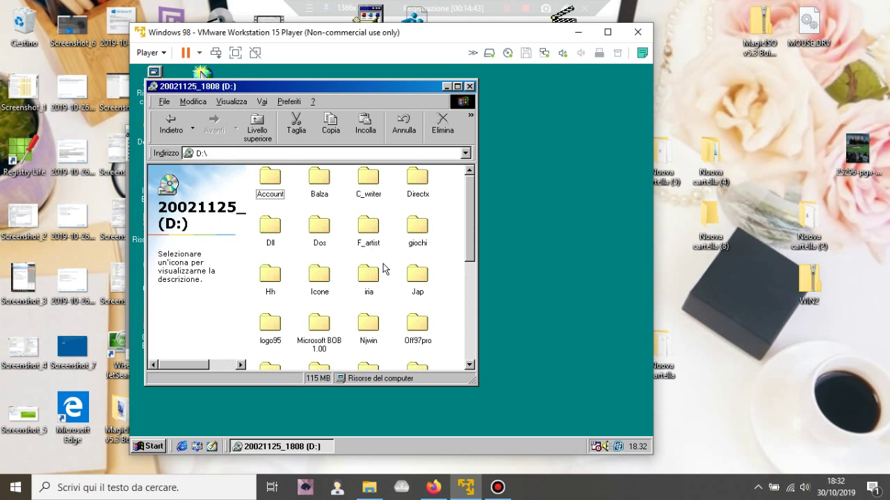
pyautogui.click(370, 276)
pyautogui.click(535, 247)
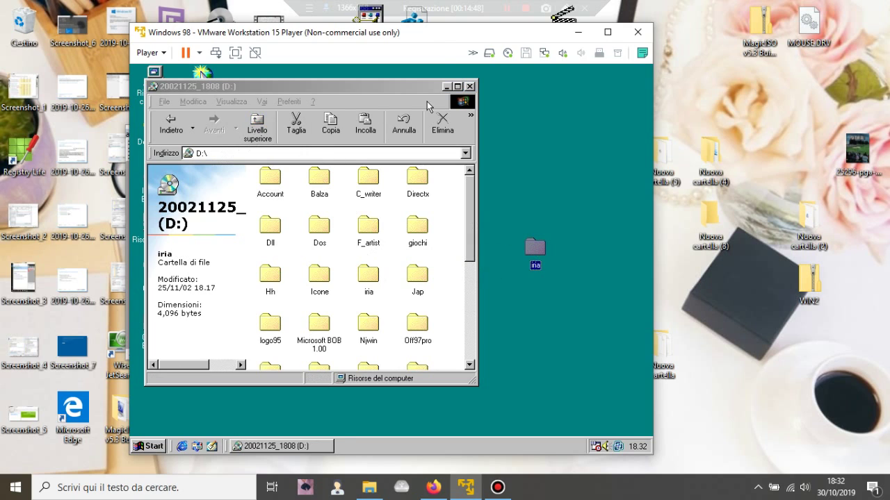
pyautogui.click(469, 87)
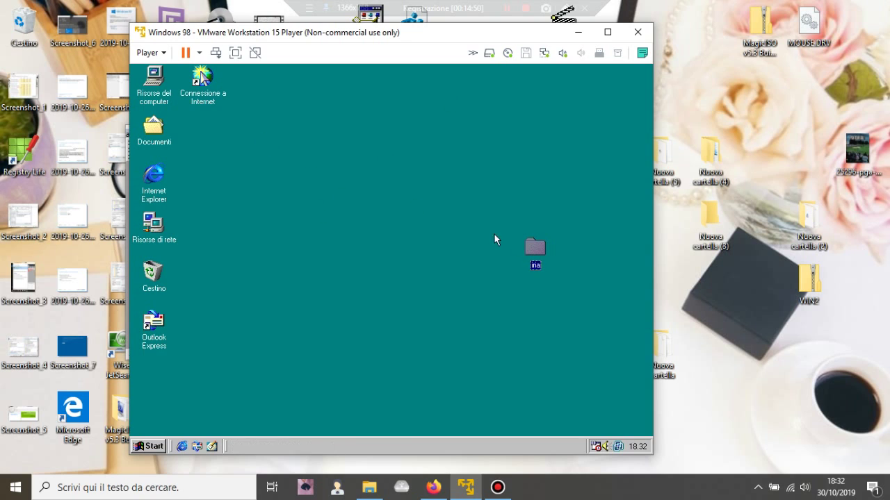
pyautogui.doubleClick(153, 130)
# Apply the IRIA - ZTA desktop theme from the iria folder in Documenti and close the folder window
pyautogui.doubleClick(154, 132)
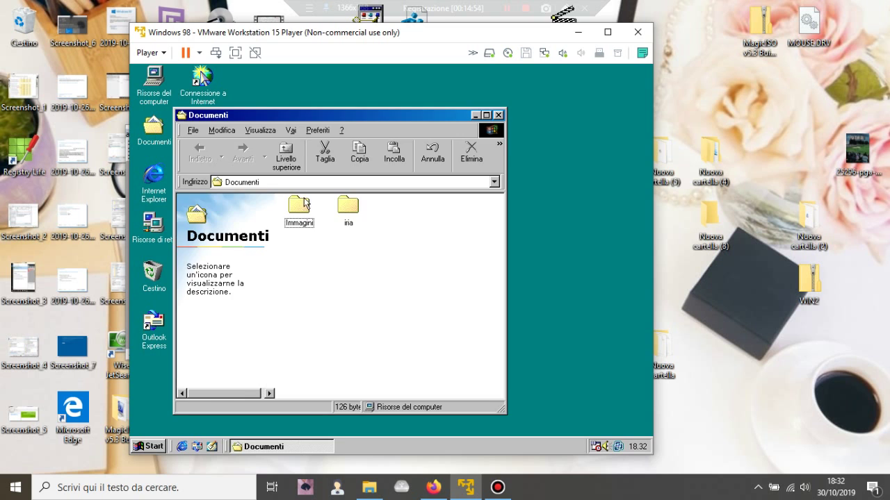
pyautogui.click(347, 212)
pyautogui.doubleClick(347, 216)
pyautogui.doubleClick(304, 214)
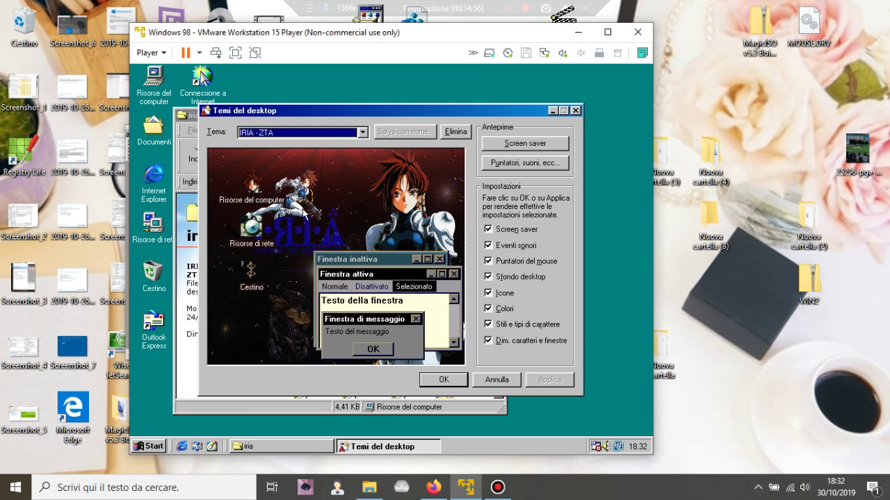
pyautogui.click(450, 382)
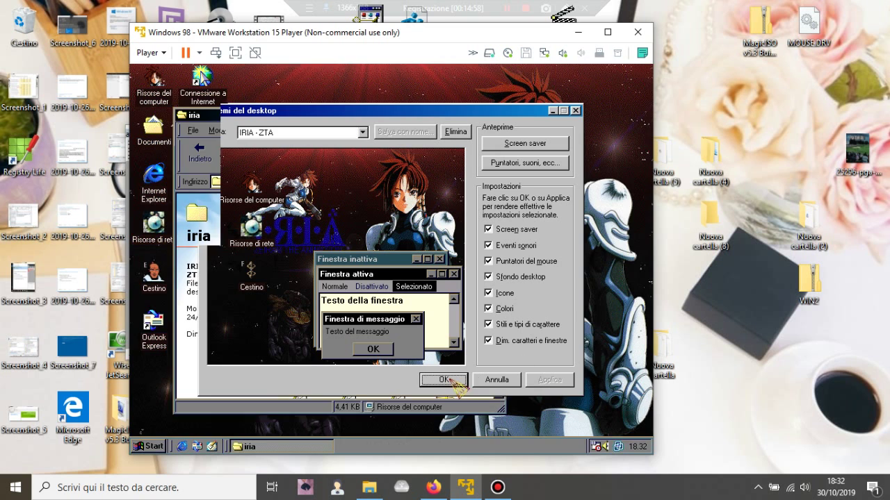
pyautogui.click(498, 114)
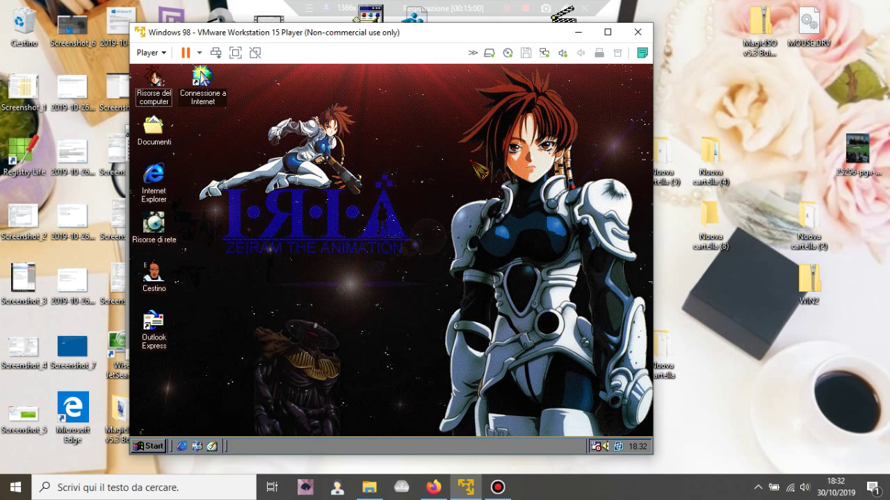
# Open the D: disc from Risorse del computer and look through its folders and files
pyautogui.click(154, 446)
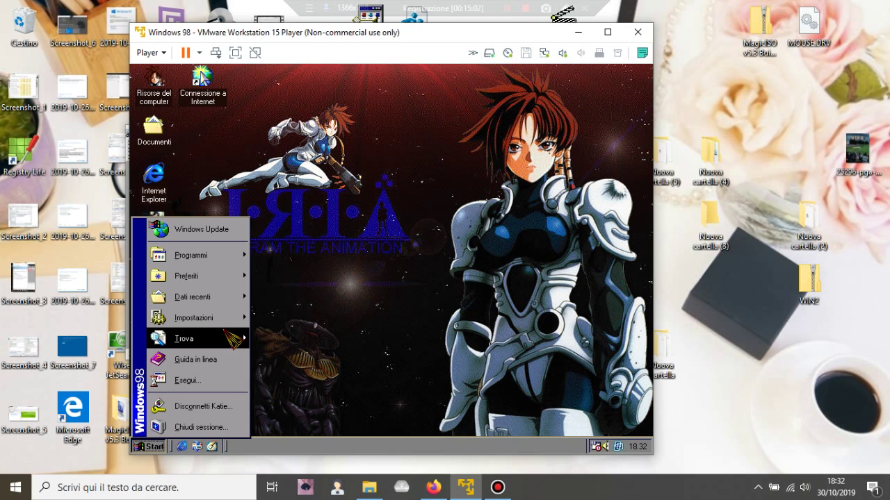
pyautogui.doubleClick(156, 97)
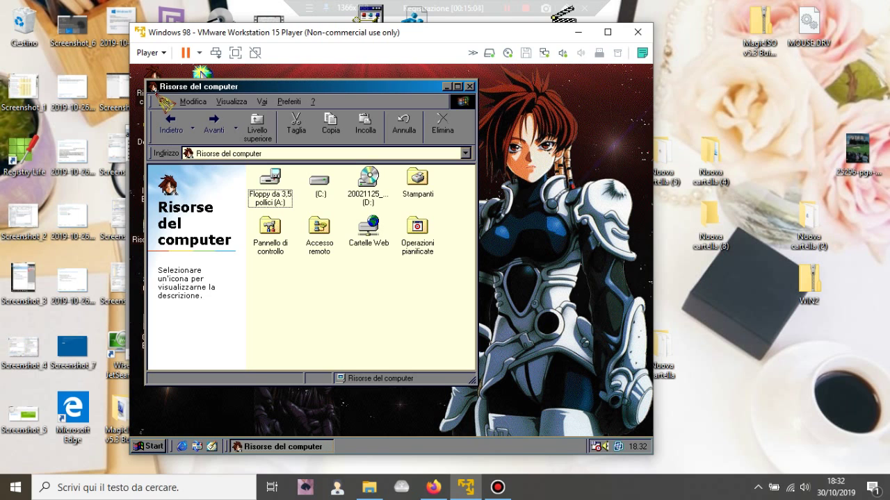
pyautogui.click(375, 186)
pyautogui.doubleClick(376, 186)
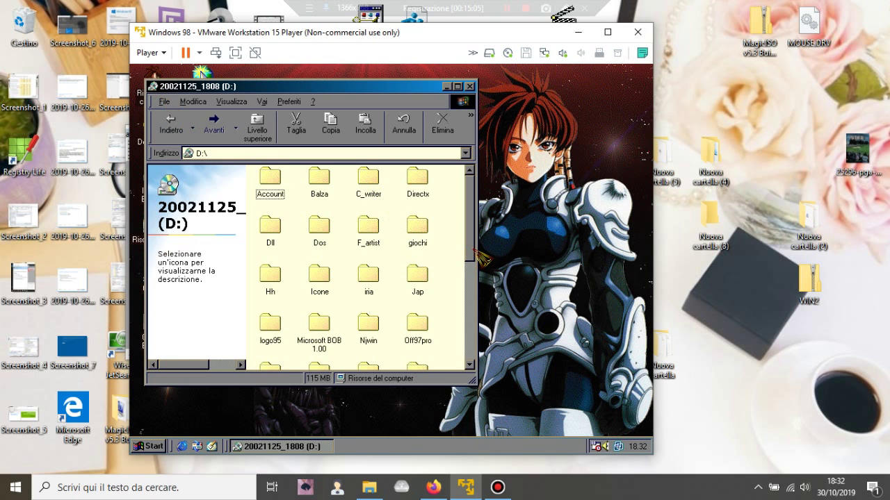
pyautogui.scroll(-1, 479, 265)
pyautogui.moveTo(473, 259); pyautogui.dragTo(475, 295)
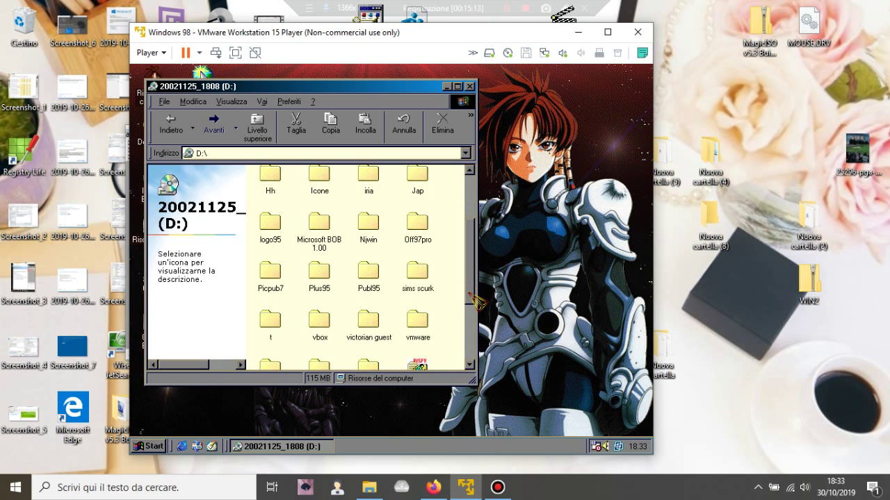
pyautogui.moveTo(470, 295); pyautogui.dragTo(467, 210)
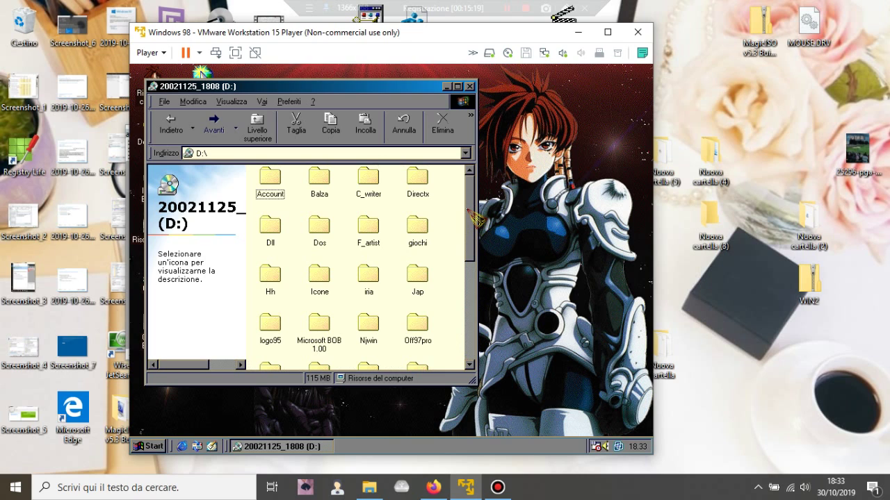
pyautogui.moveTo(476, 218); pyautogui.dragTo(460, 355)
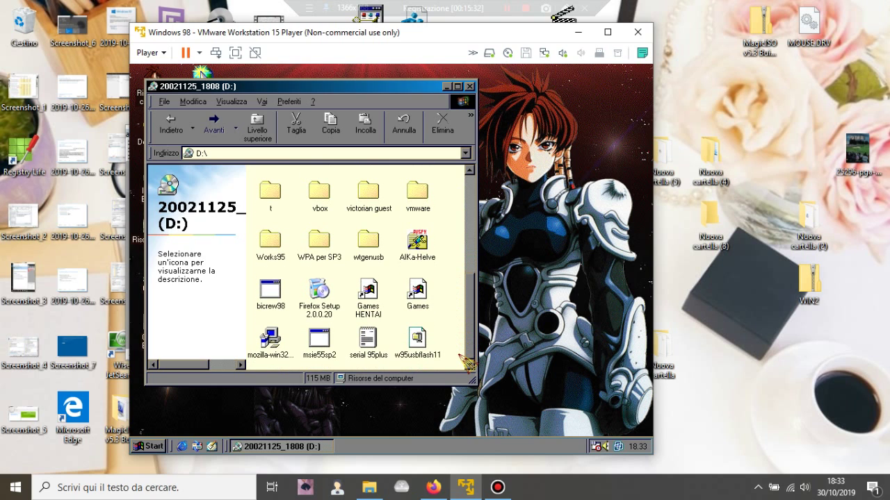
pyautogui.moveTo(464, 361); pyautogui.dragTo(510, 204)
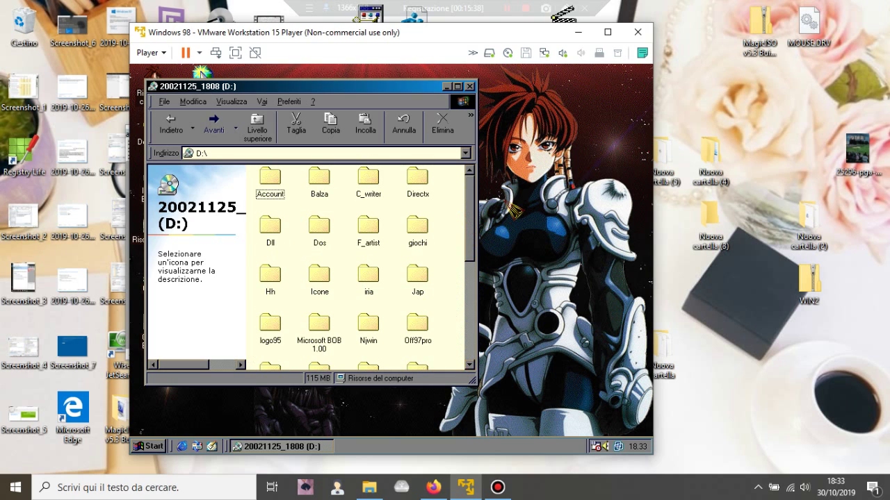
# Reinstall DirectX with Dxsetup from the Directx folder on the D: disc and restart the guest
pyautogui.doubleClick(423, 180)
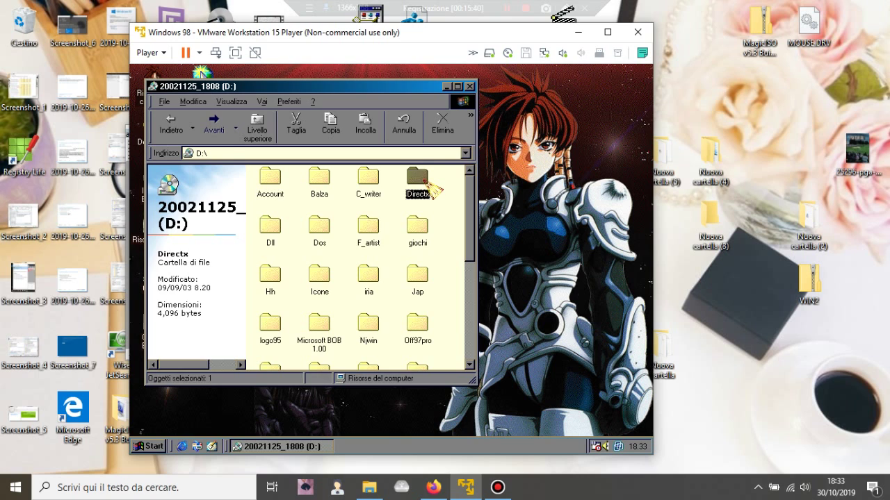
pyautogui.doubleClick(368, 277)
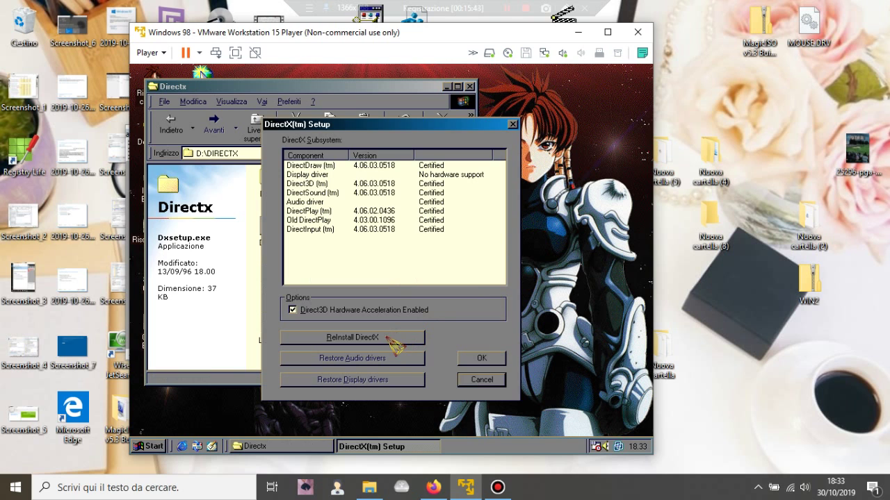
pyautogui.click(389, 340)
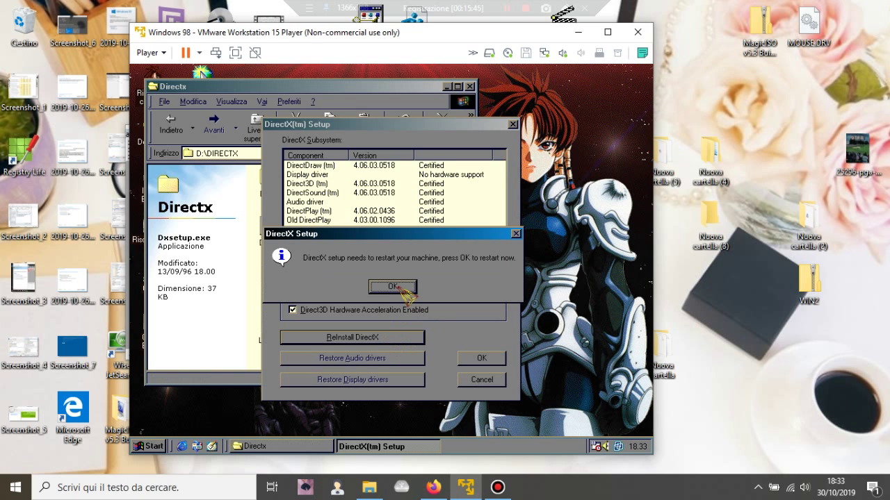
pyautogui.click(402, 288)
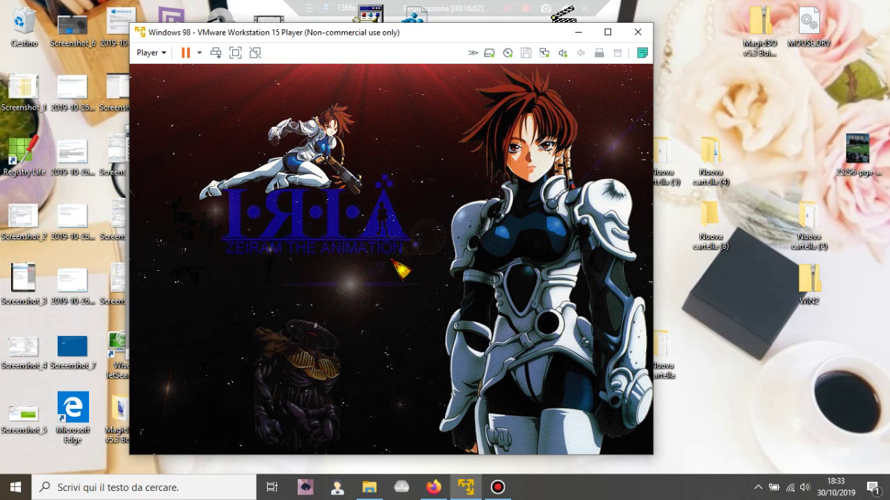
pyautogui.press('Return')
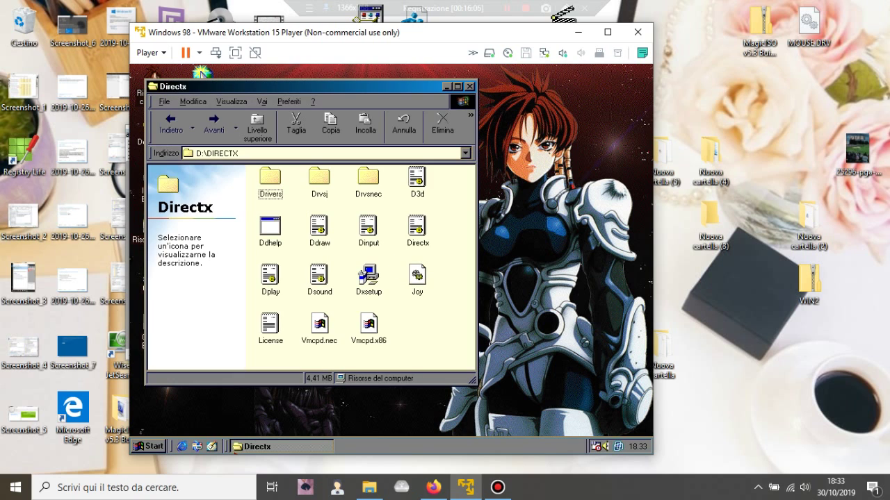
# Go back to the root of the D: disc, check its remaining folders and installers, and close the window
pyautogui.click(262, 134)
pyautogui.click(263, 134)
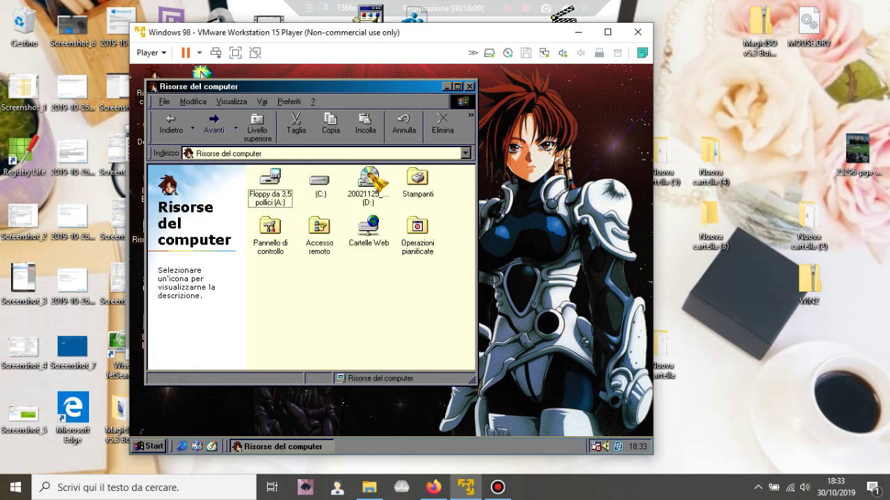
pyautogui.doubleClick(375, 182)
pyautogui.scroll(-2, 472, 285)
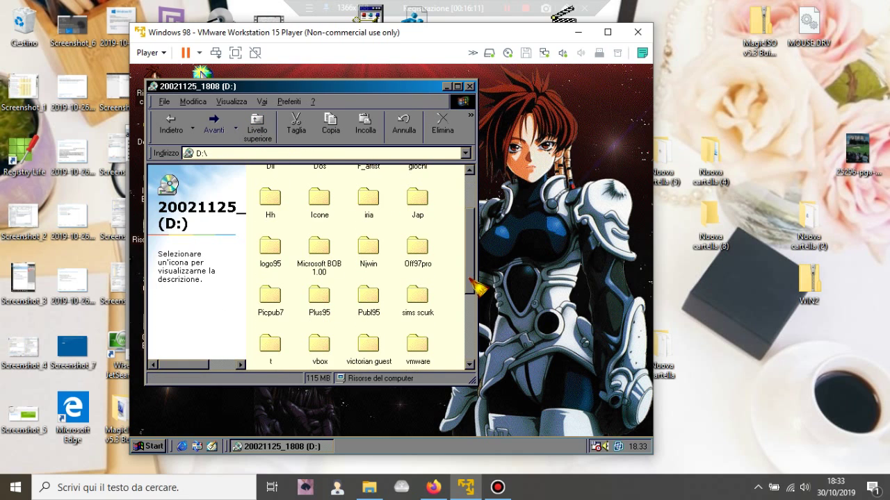
pyautogui.scroll(-1, 470, 280)
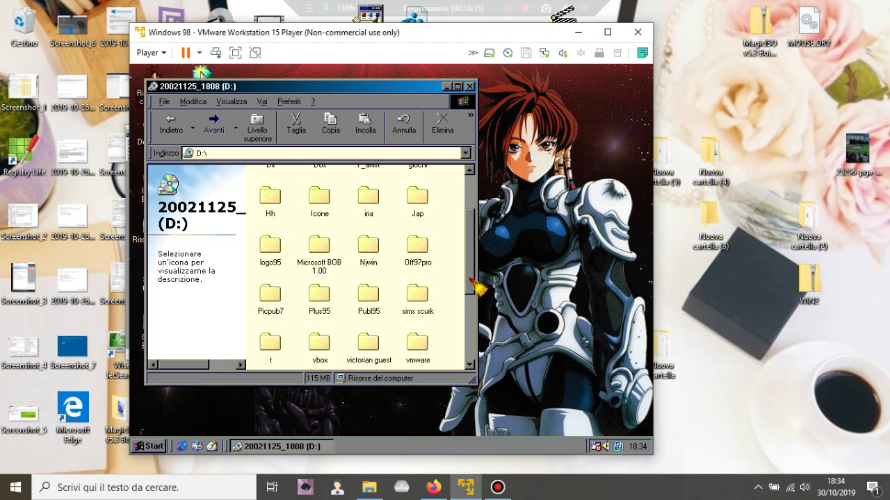
pyautogui.scroll(-1, 472, 285)
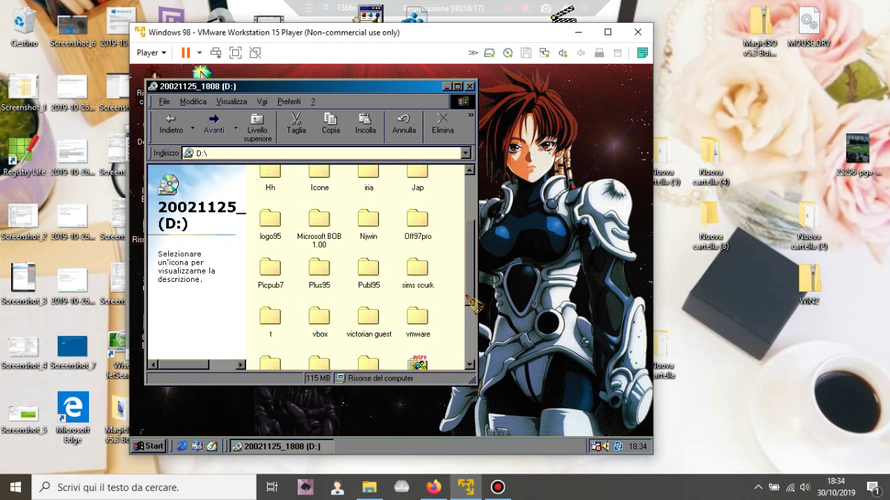
pyautogui.scroll(-4, 472, 303)
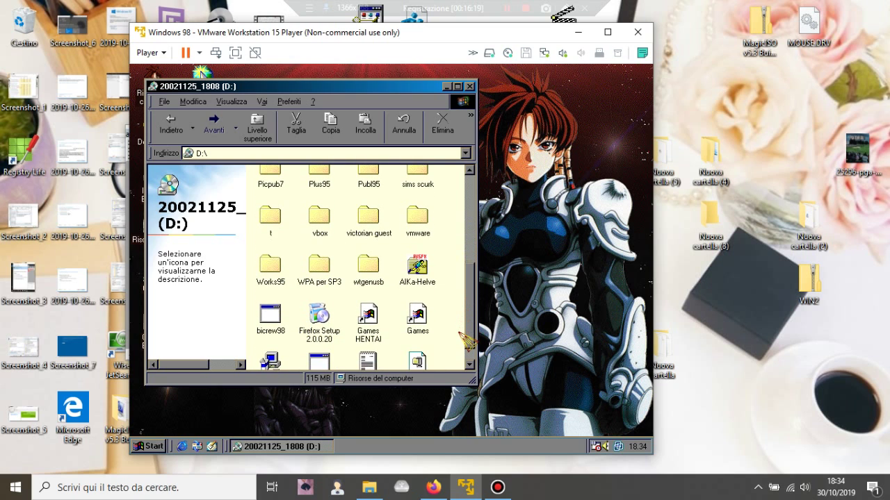
pyautogui.moveTo(470, 334); pyautogui.dragTo(469, 202)
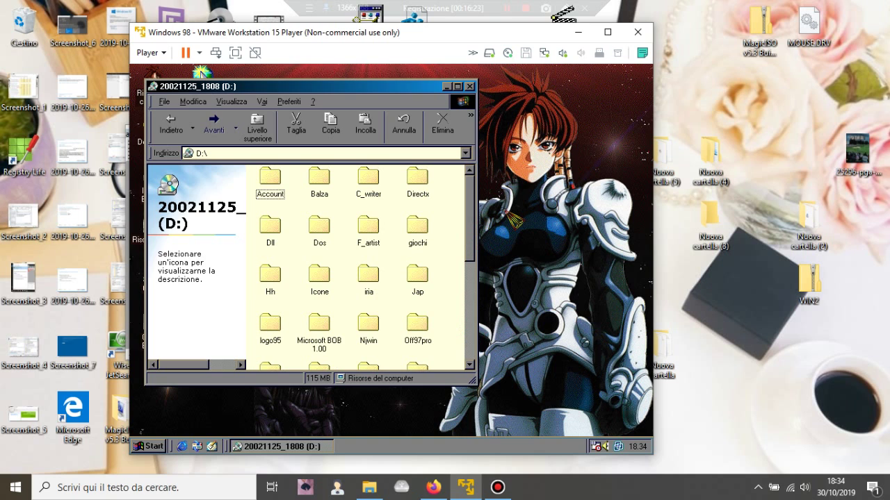
pyautogui.click(469, 86)
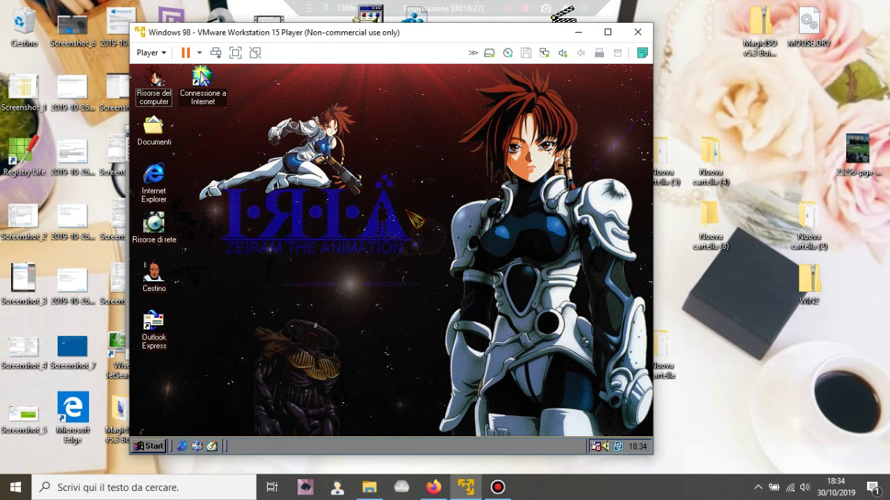
# Look through the guest's installed programs and the Accessori group, including its Accesso a Internet tools
pyautogui.click(156, 447)
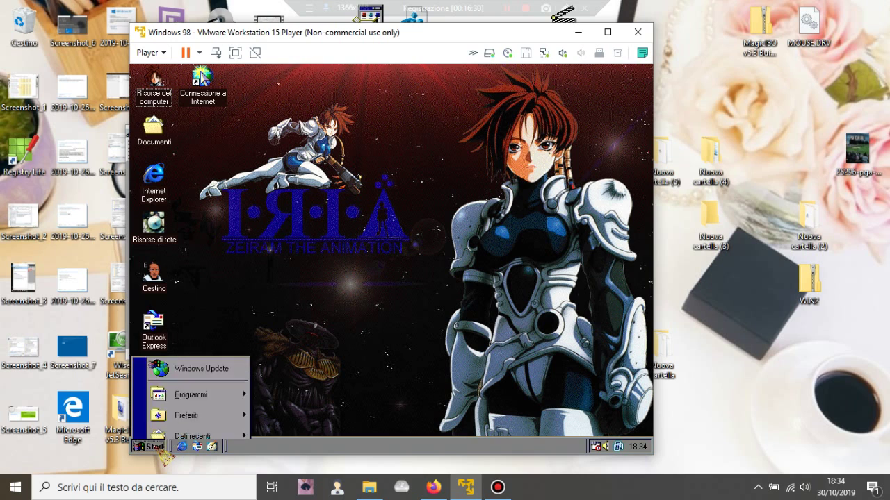
pyautogui.moveTo(201, 255)
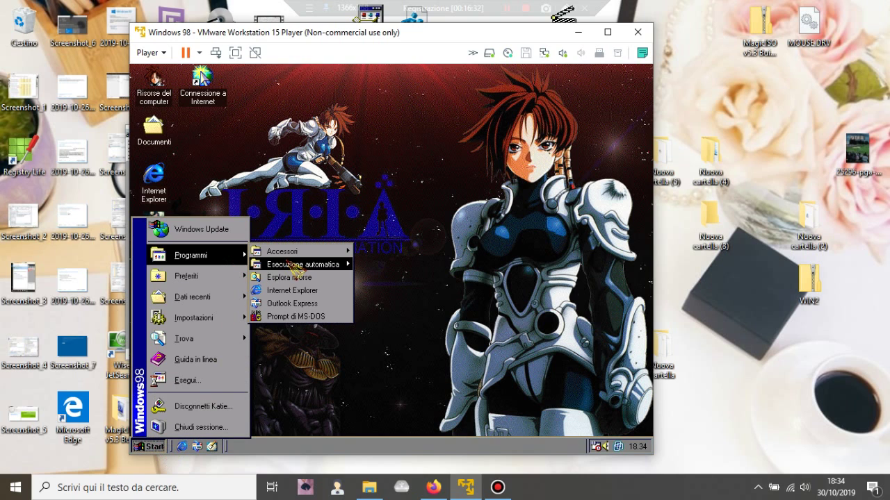
pyautogui.moveTo(320, 252)
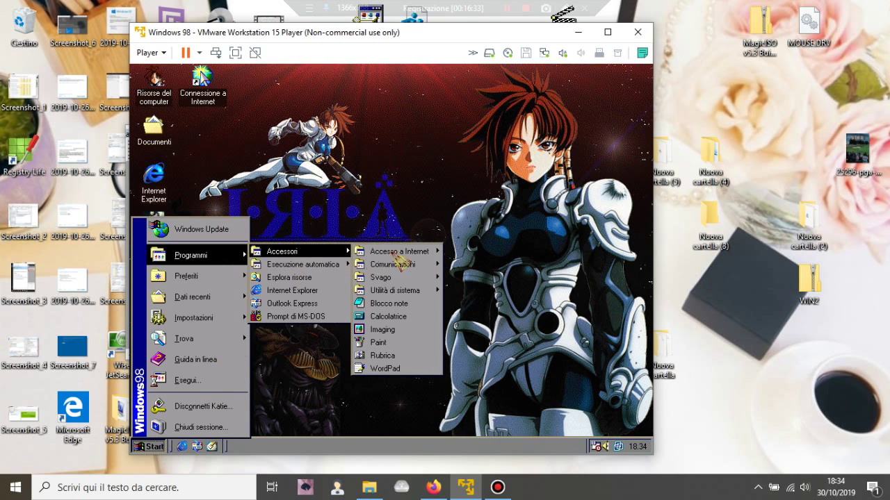
pyautogui.moveTo(399, 279)
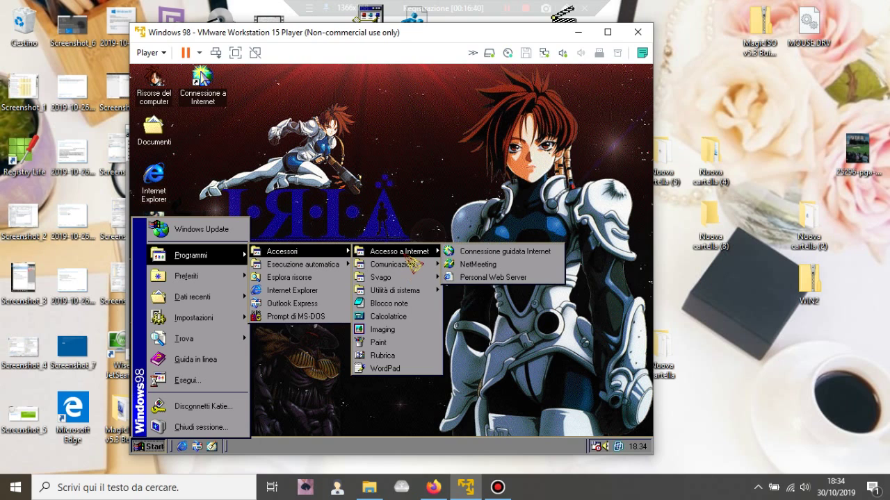
pyautogui.moveTo(330, 272)
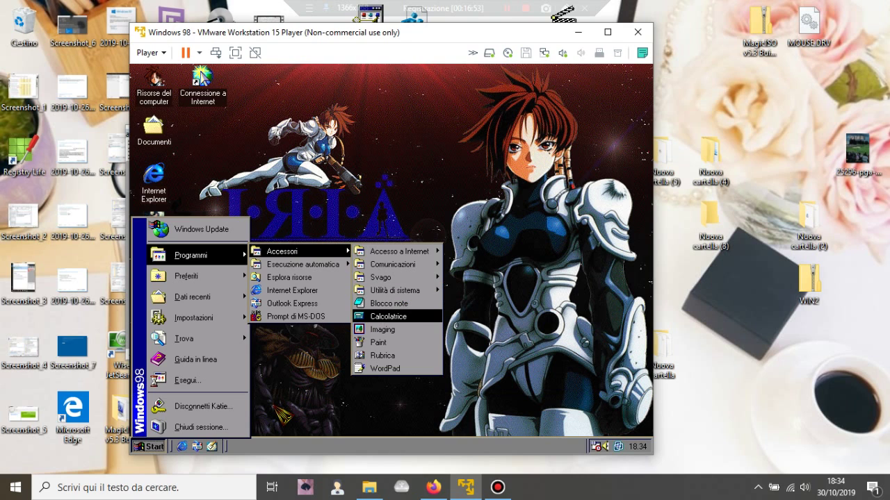
# Open Pannello di controllo, look through all its items down to Tweak UI and VMware Tools, and close the window
pyautogui.moveTo(201, 318)
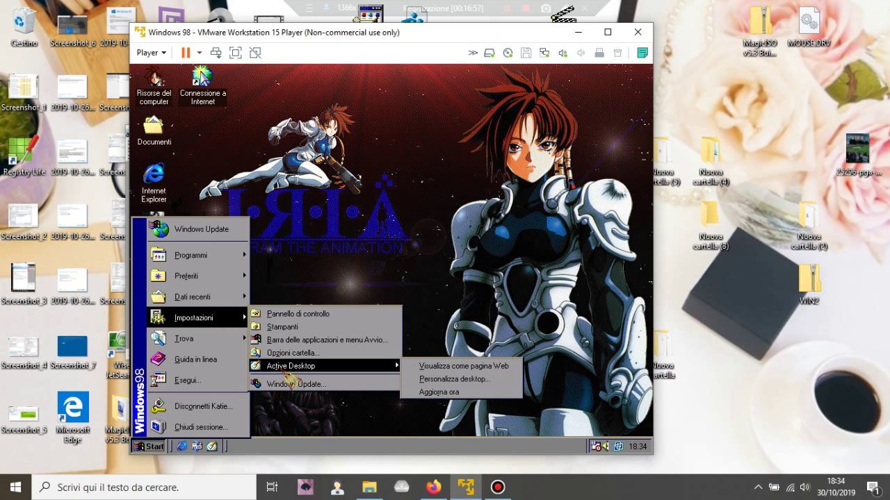
pyautogui.click(296, 314)
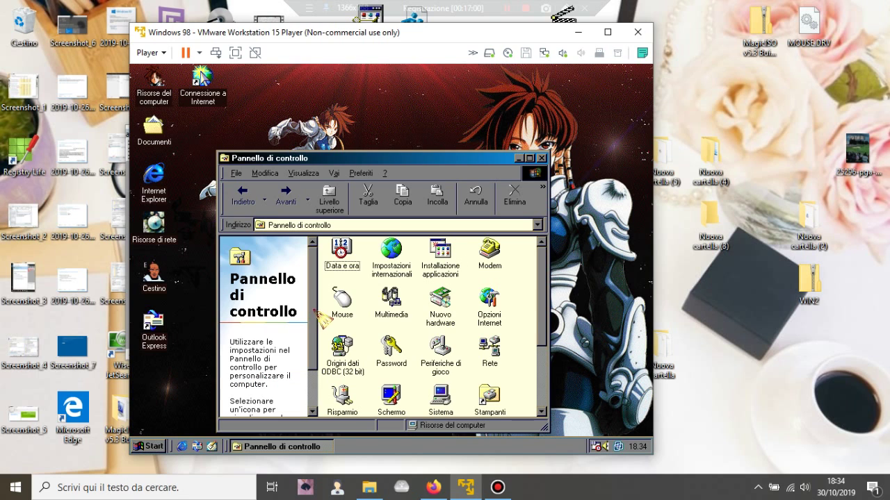
pyautogui.moveTo(537, 303)
pyautogui.mouseDown()
pyautogui.moveTo(537, 383)
pyautogui.moveTo(549, 306)
pyautogui.mouseUp()
pyautogui.moveTo(443, 161); pyautogui.dragTo(445, 118)
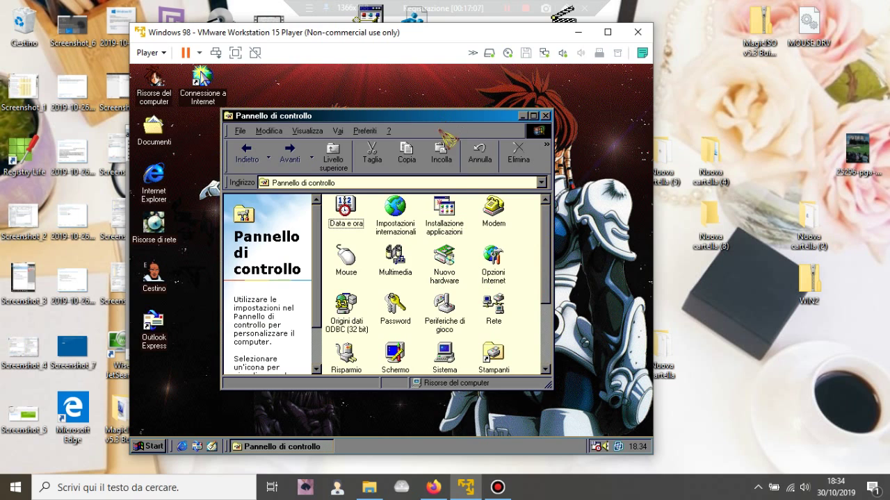
pyautogui.moveTo(546, 268); pyautogui.dragTo(547, 332)
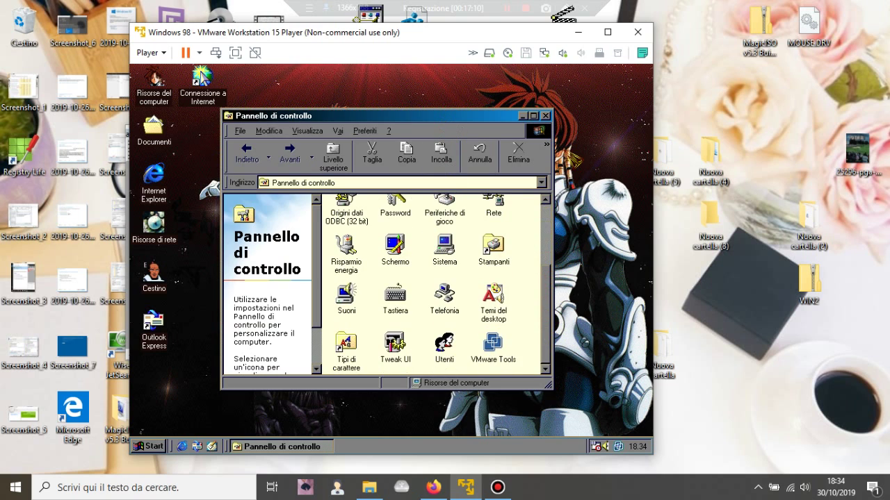
pyautogui.click(545, 116)
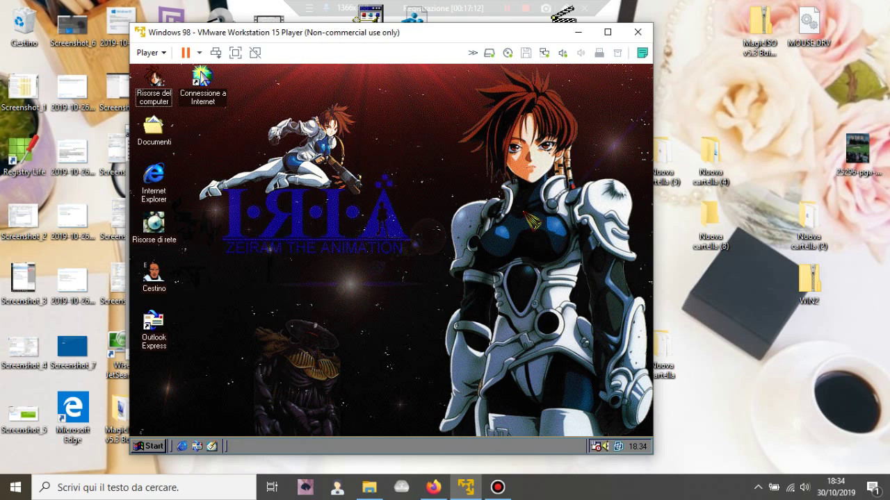